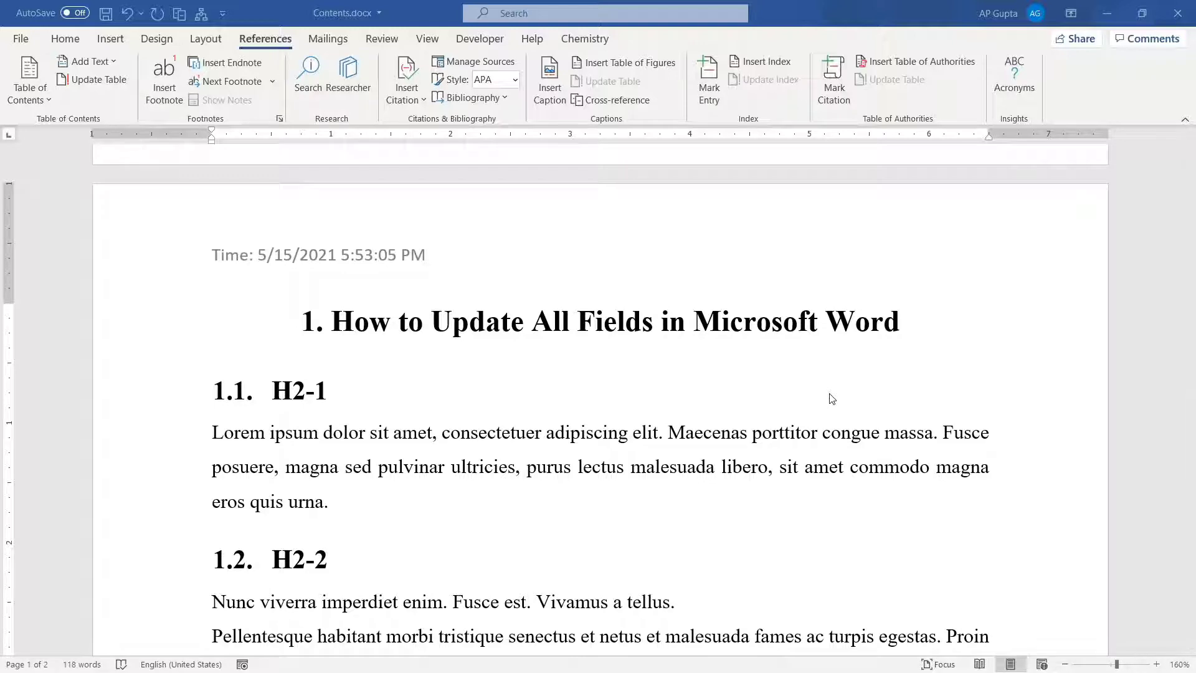
- Scroll through Contents.docx and select the table of contents to show it is a field
scroll(832, 398, up, 15)
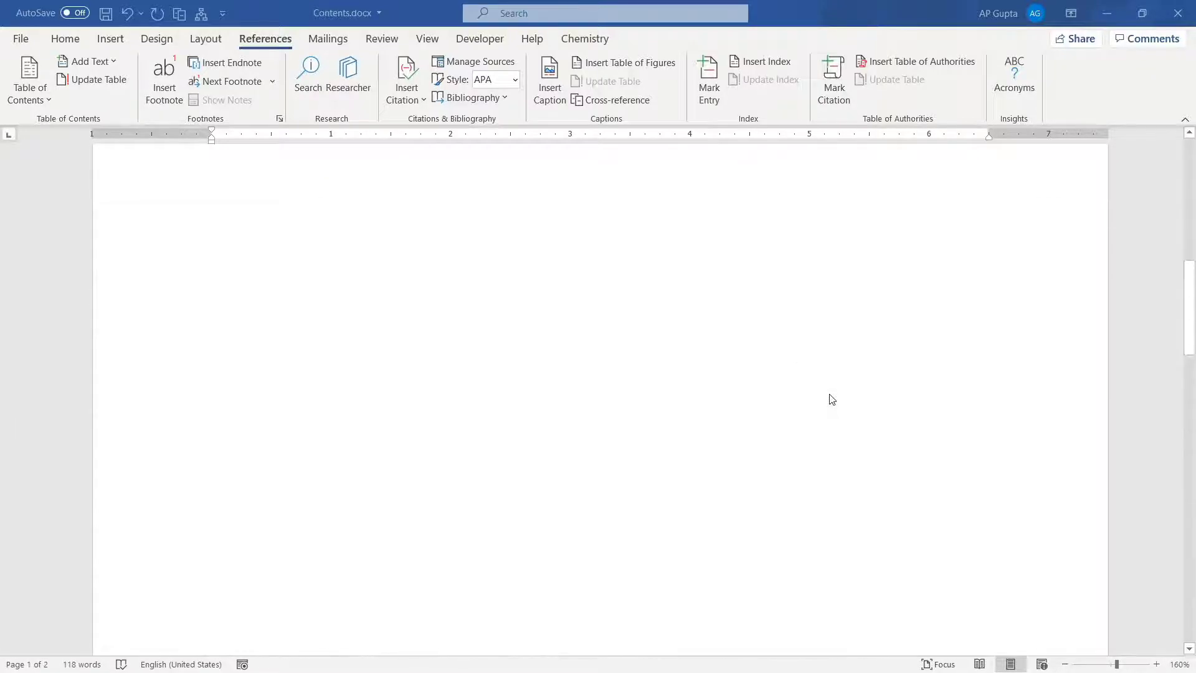
scroll(258, 327, up, 2)
click(258, 326)
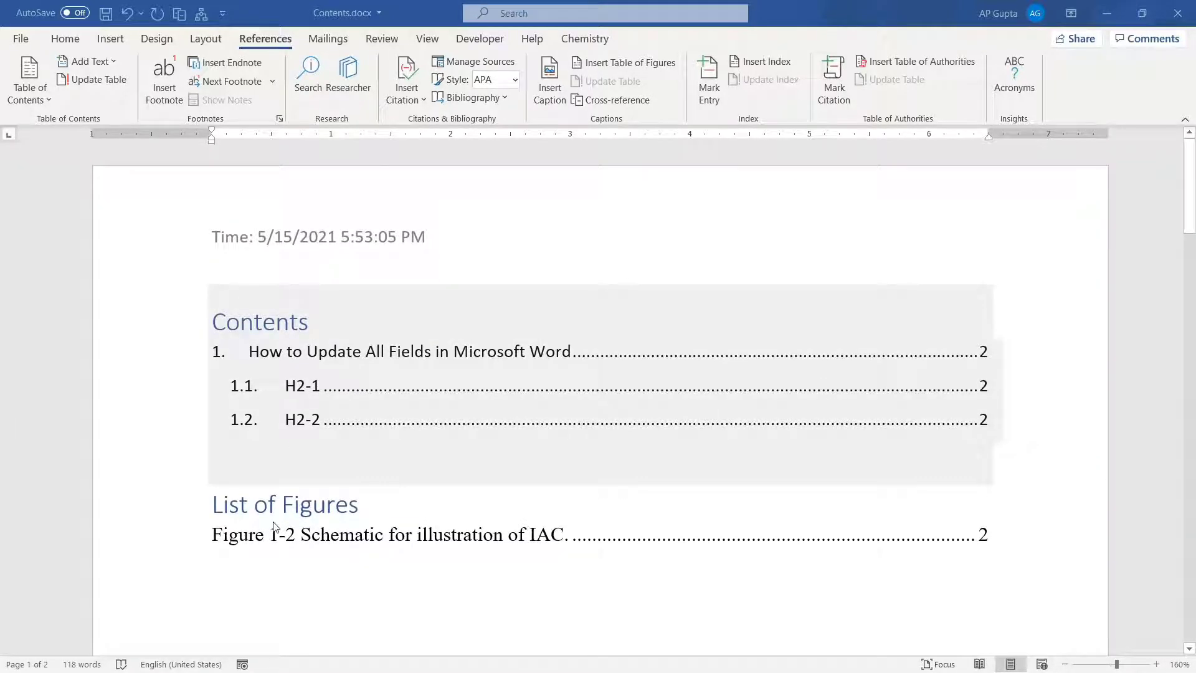
scroll(274, 526, down, 20)
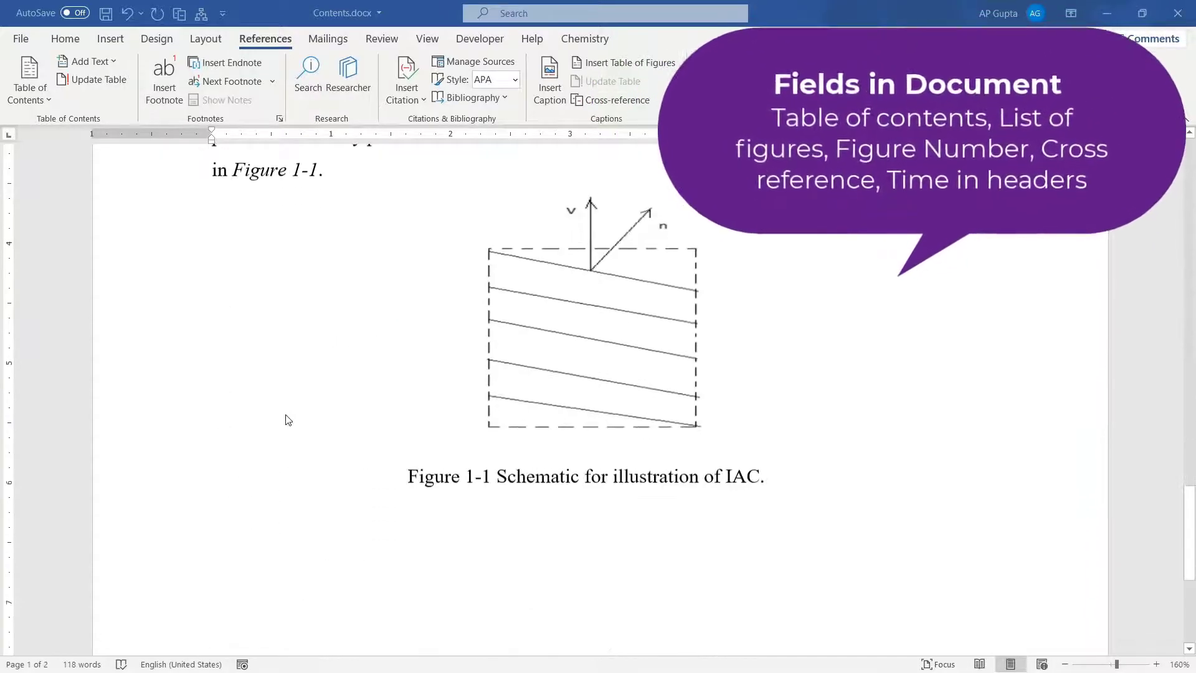
scroll(286, 419, up, 12)
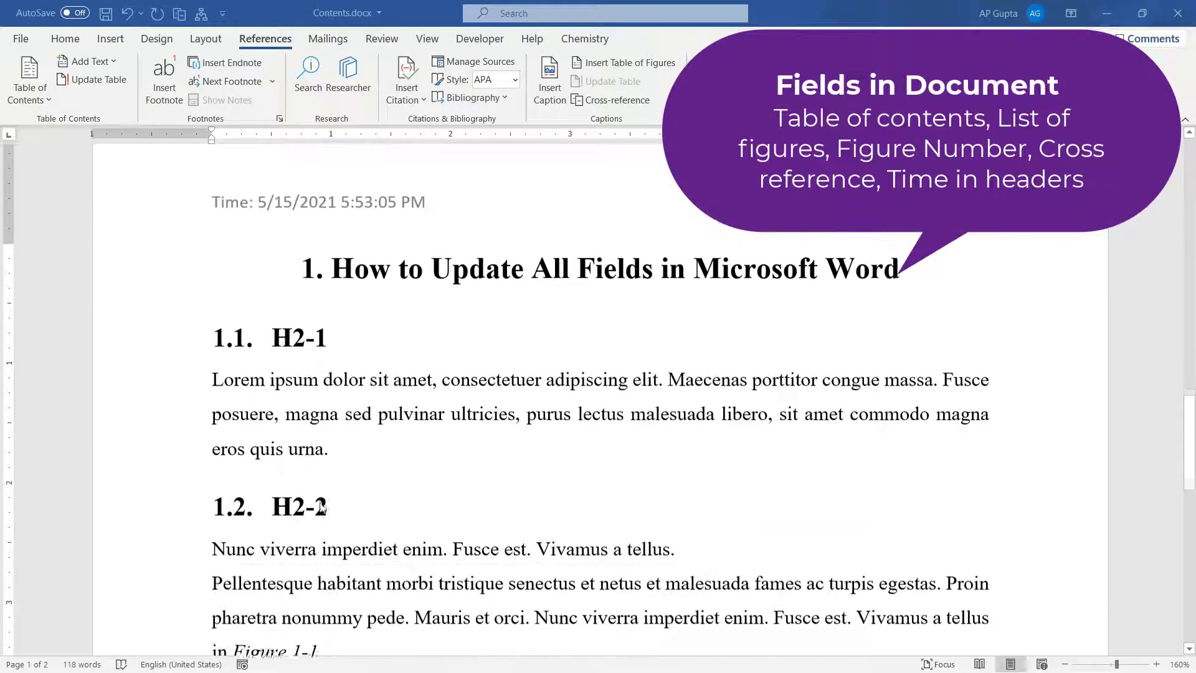
scroll(323, 507, down, 6)
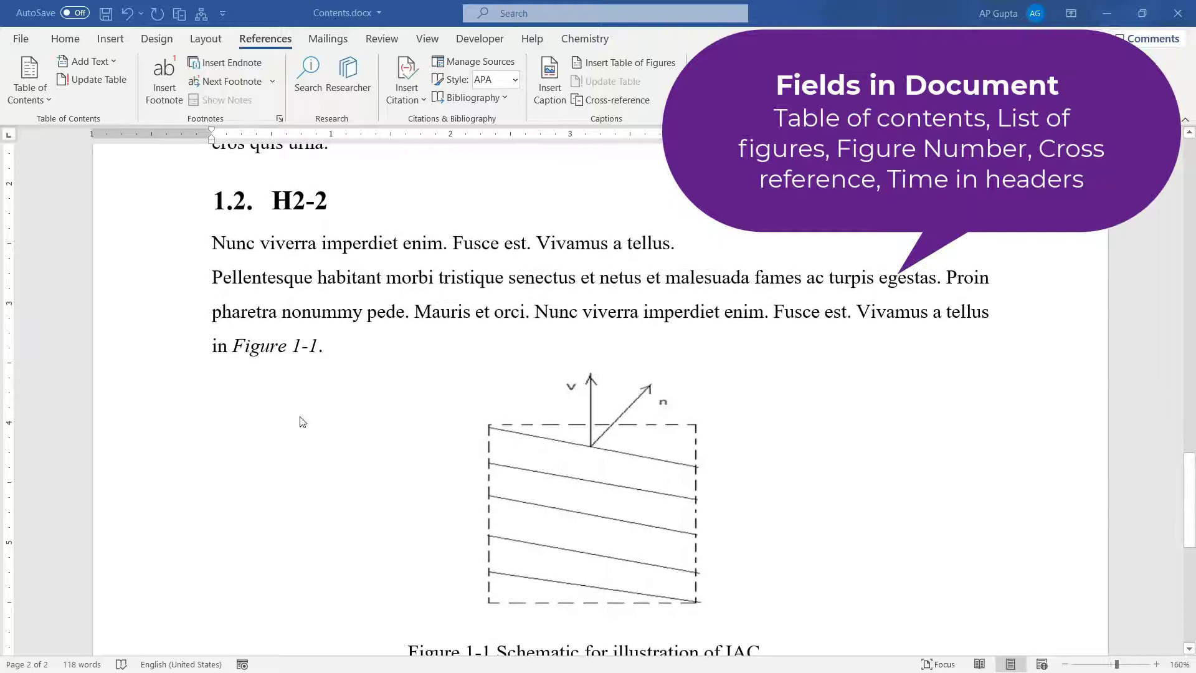
scroll(299, 424, down, 2)
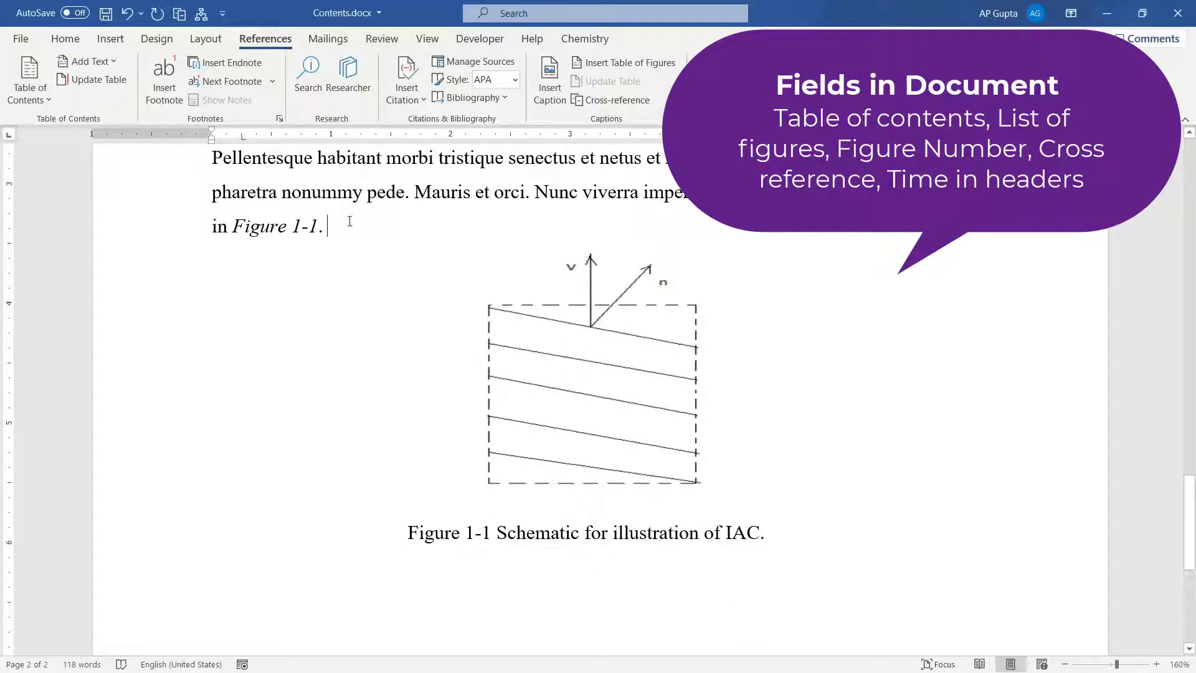
- Paste the four-probe sensor figure with its caption on a new line after 'in Figure 1-1.'
key(Return)
key(ctrl+v)
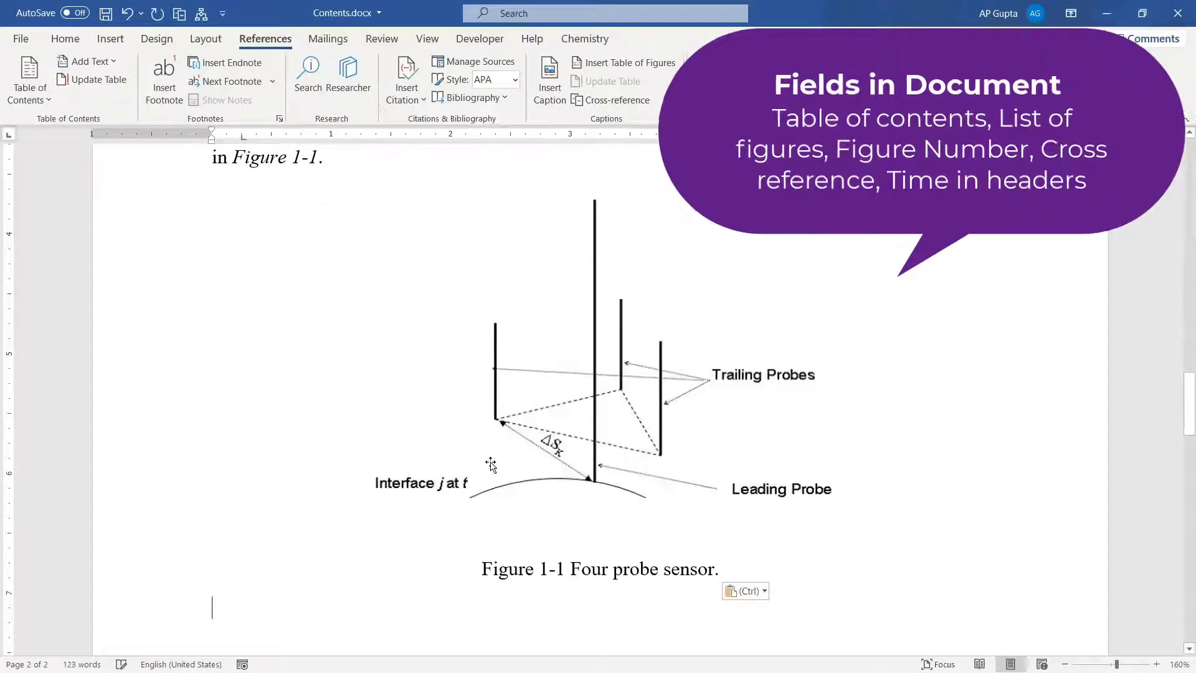
click(561, 413)
scroll(568, 355, up, 1)
scroll(574, 360, down, 13)
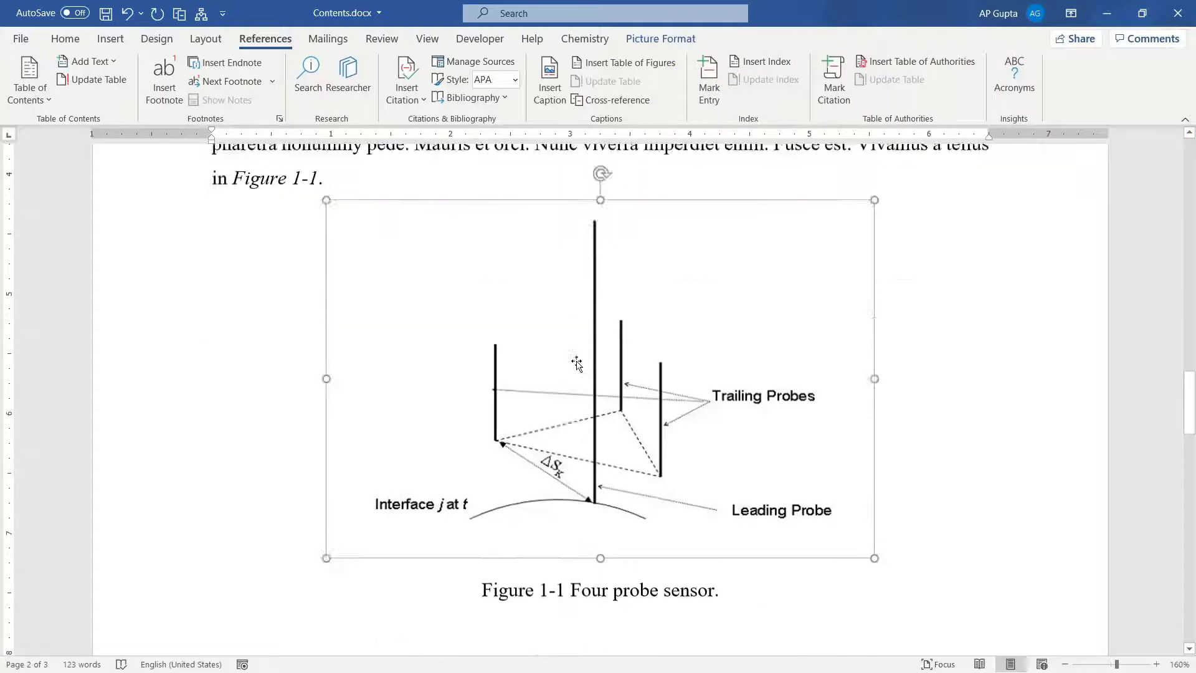
scroll(576, 364, down, 3)
- Inspect the IAC schematic, its caption number and the Figure 1-1 cross-reference field
click(593, 370)
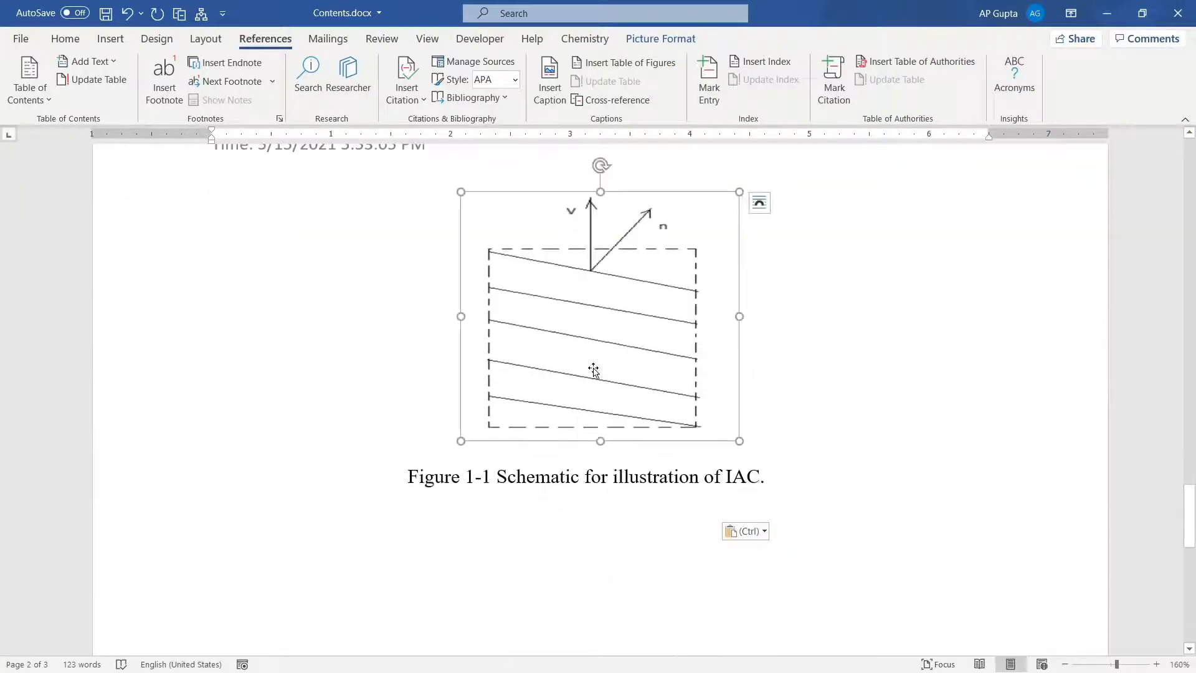
scroll(486, 479, up, 1)
double_click(477, 536)
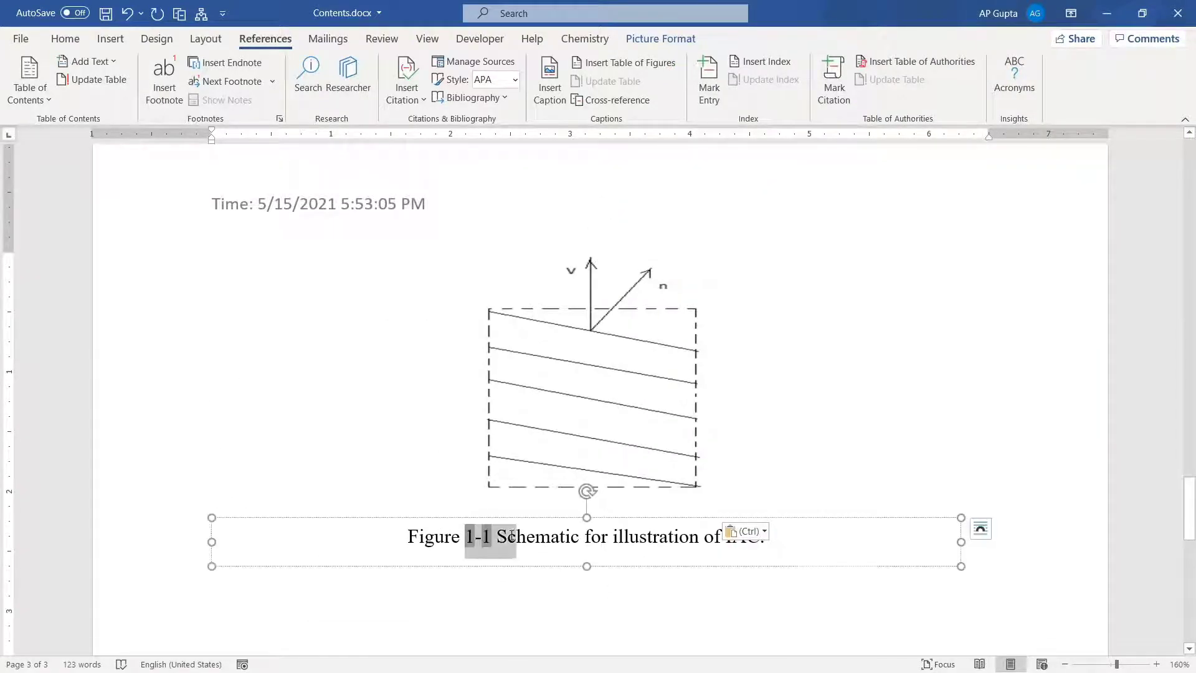
scroll(478, 608, up, 20)
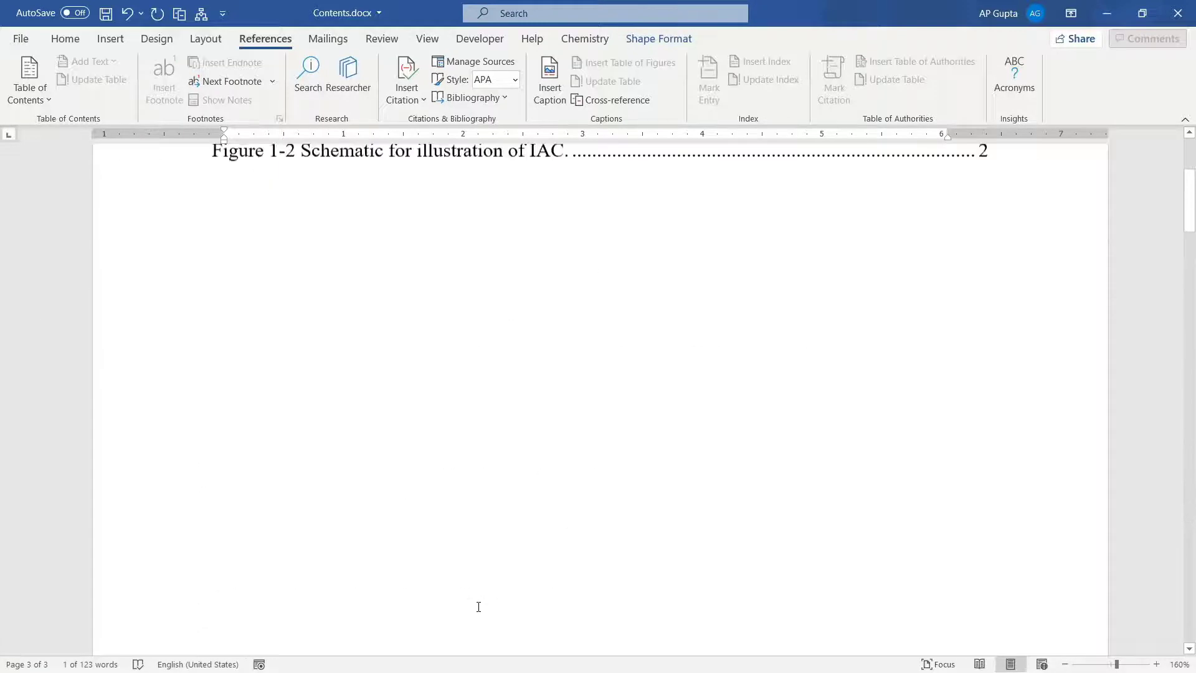
scroll(373, 577, down, 20)
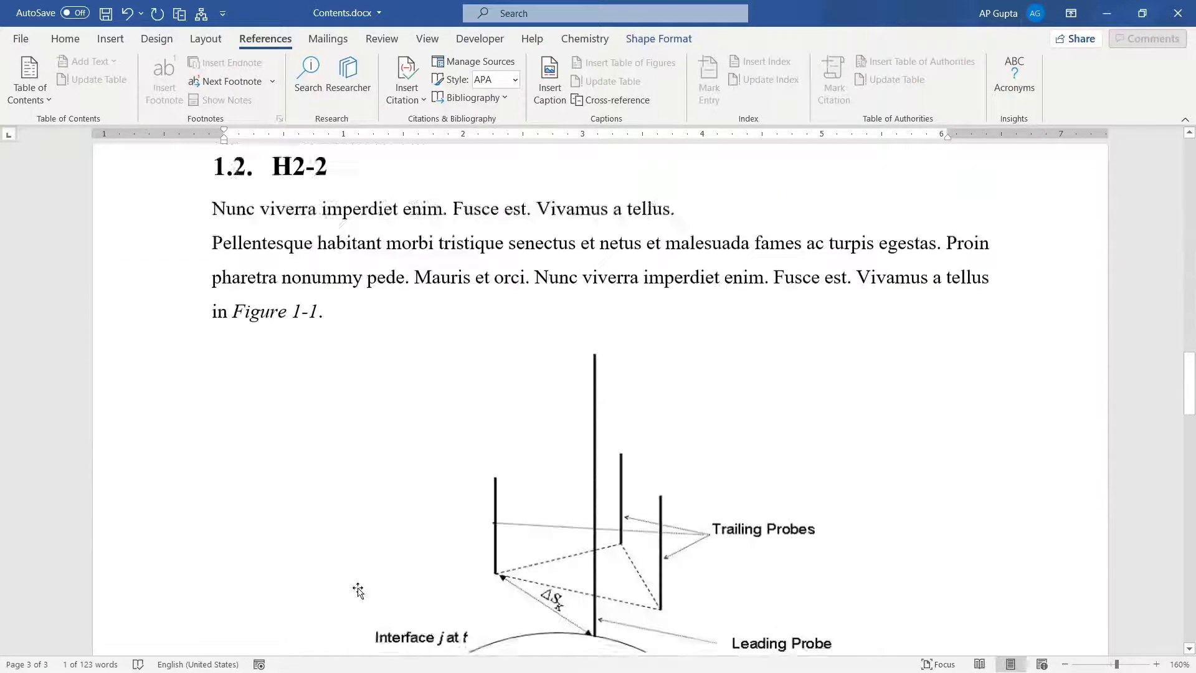
click(242, 229)
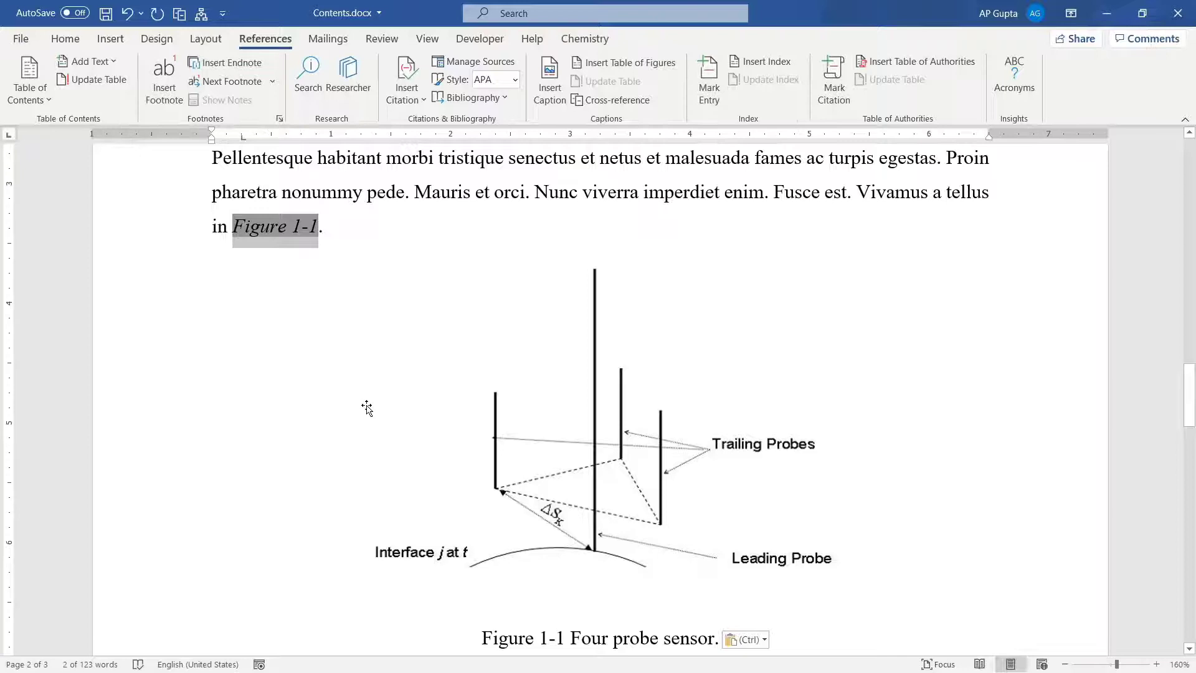
click(956, 446)
scroll(958, 445, up, 1)
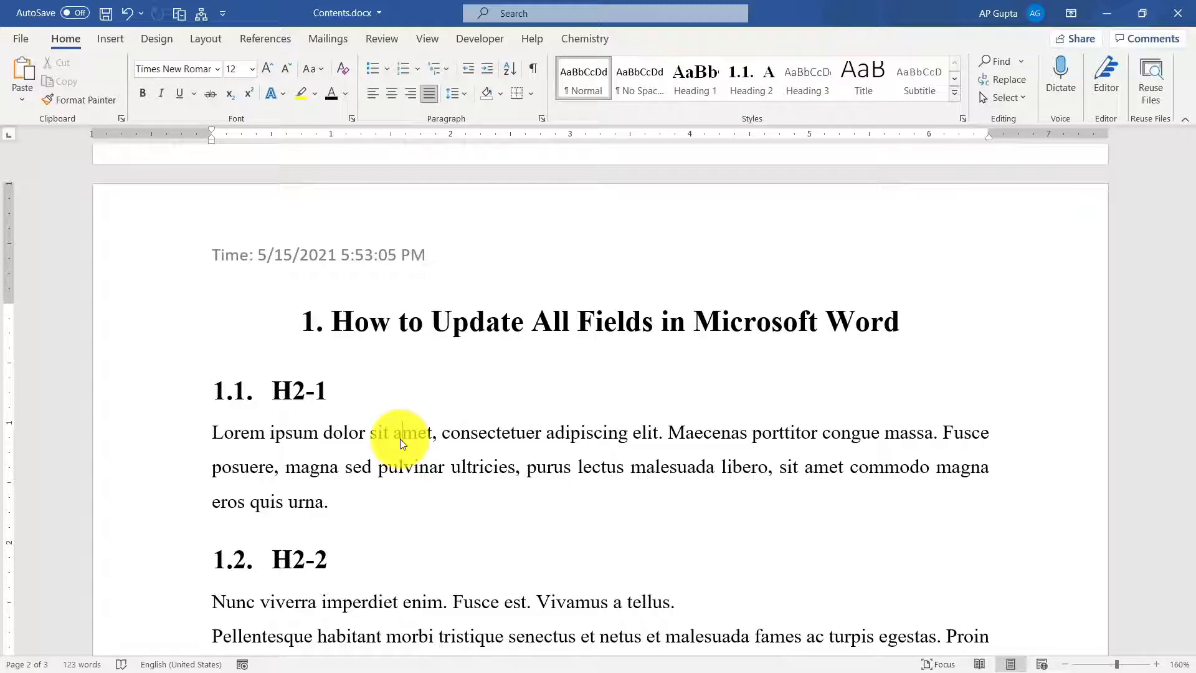
scroll(400, 439, down, 6)
scroll(400, 439, up, 3)
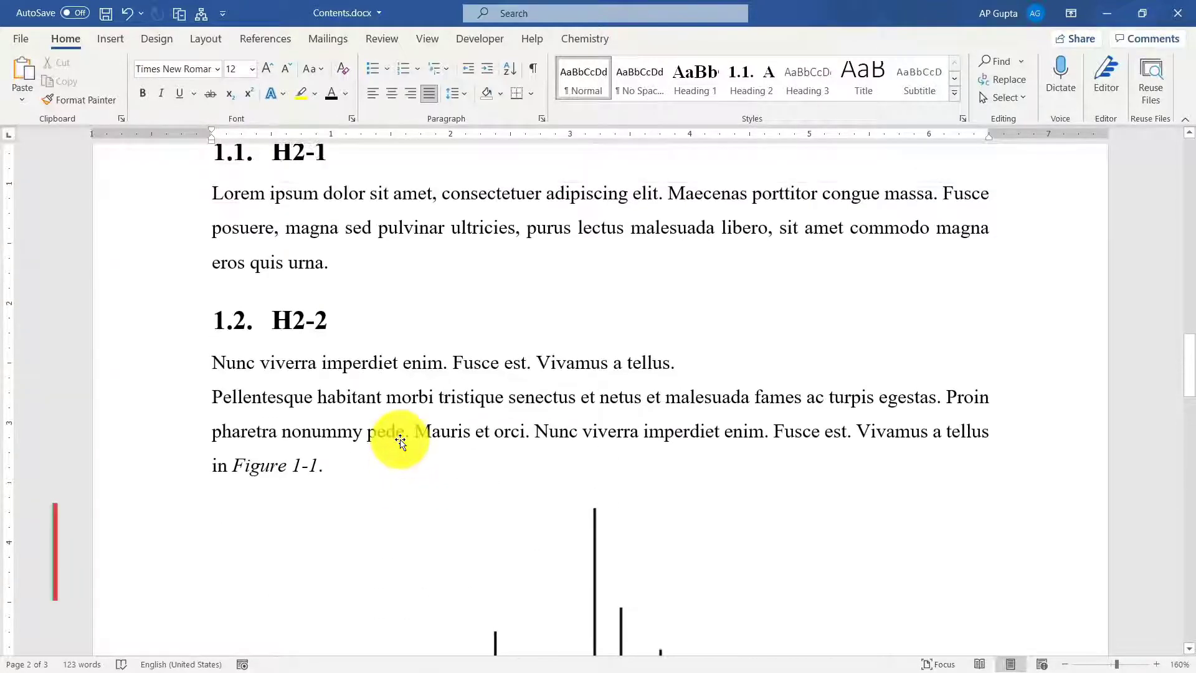
scroll(400, 439, up, 3)
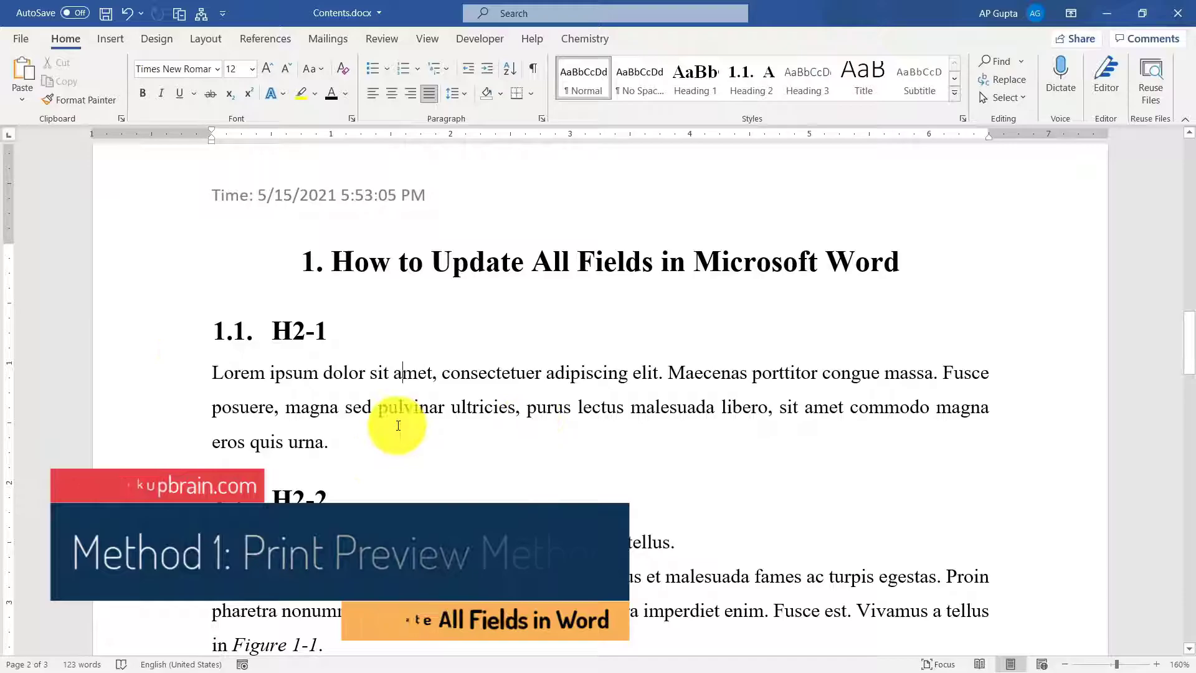
- Turn on 'Update fields before printing' and 'Update linked data before printing' in Word Options Display
click(22, 37)
click(45, 645)
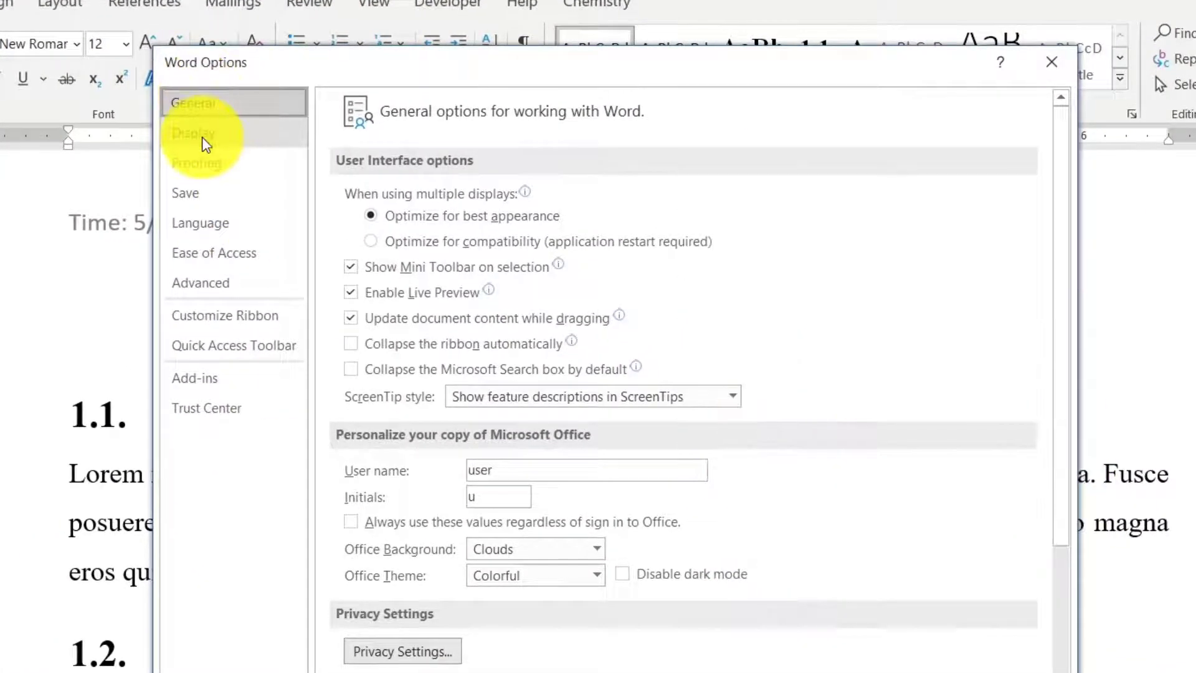
click(202, 133)
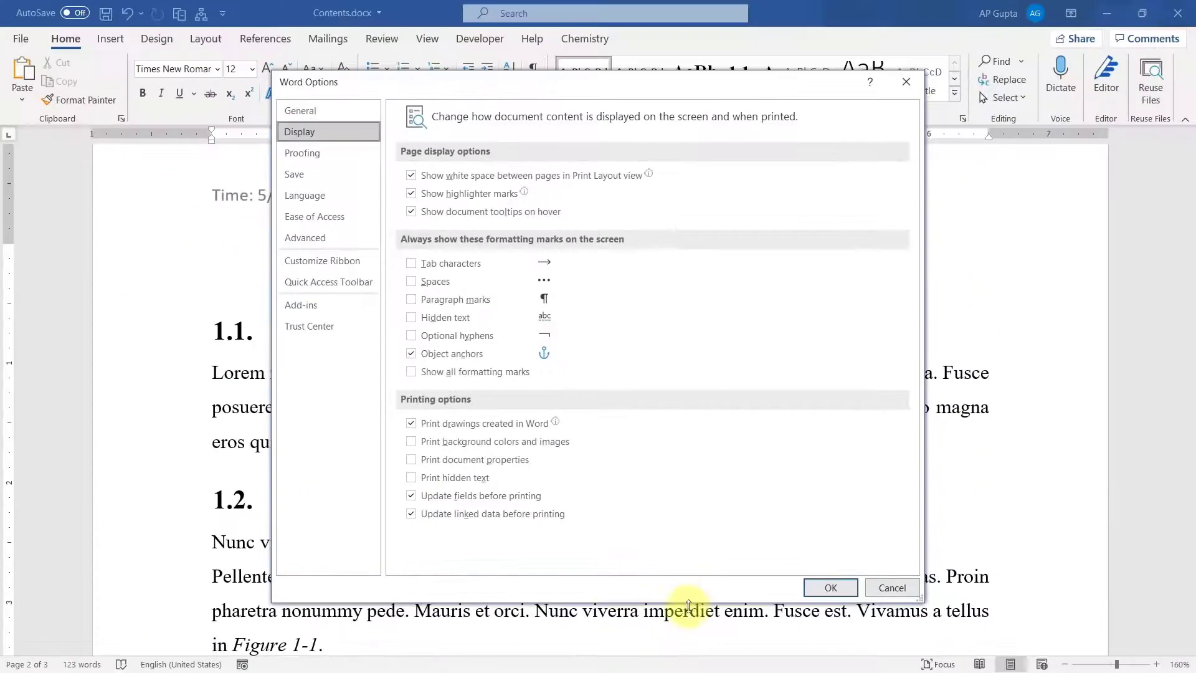
click(835, 588)
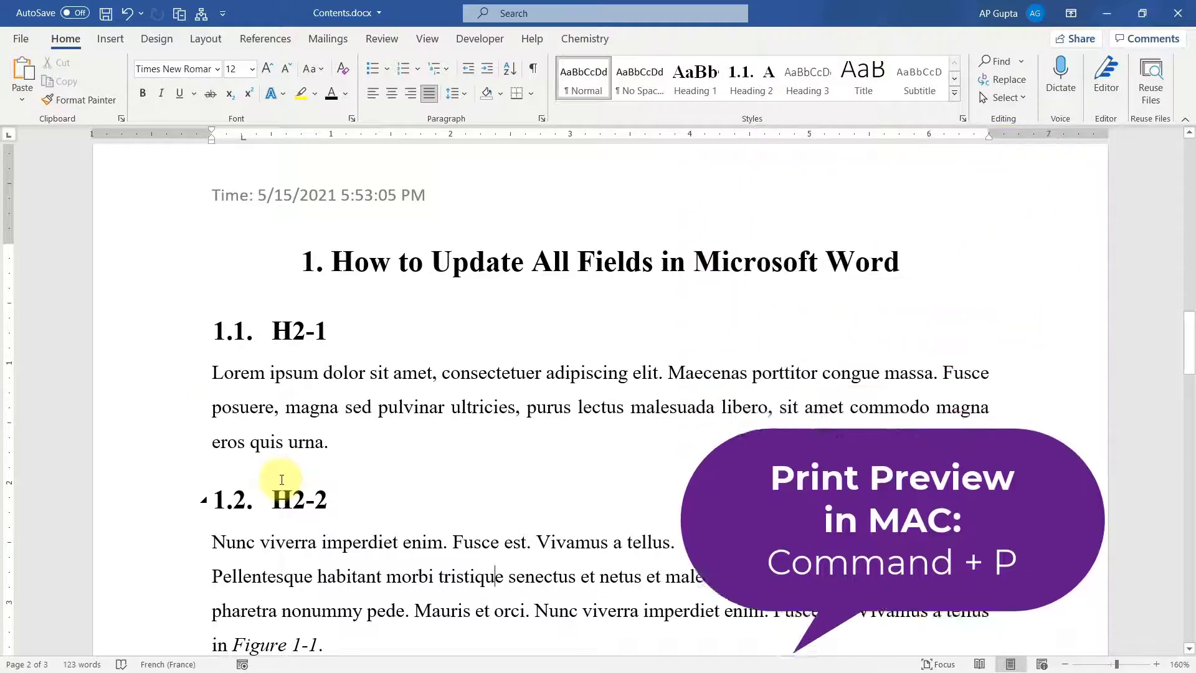
- Open the print preview and return, refreshing the header time to 5/15/2021 5:58:15 PM
key(ctrl+p)
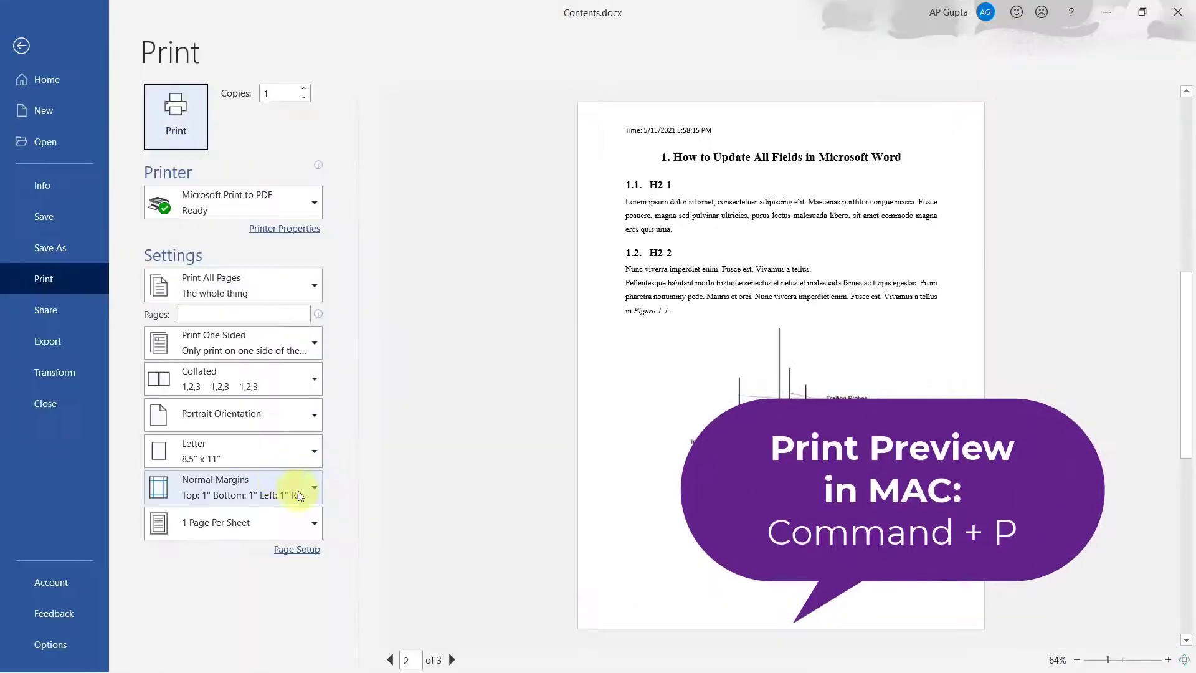
click(25, 50)
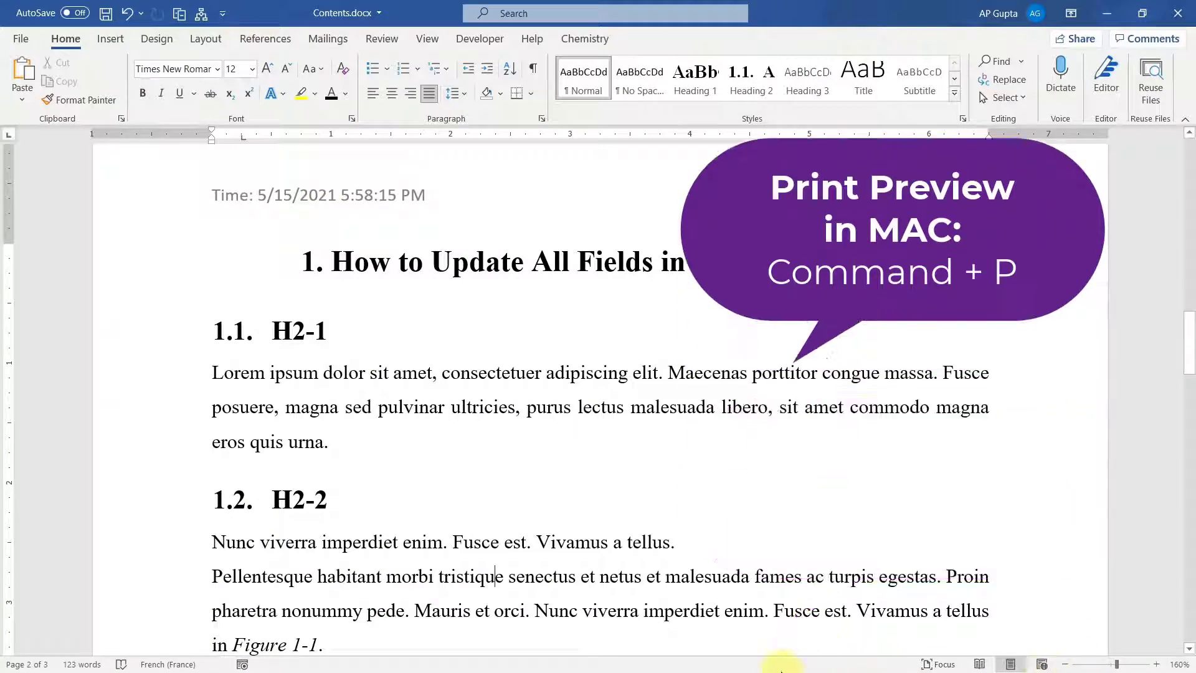
click(382, 197)
scroll(383, 197, down, 4)
scroll(384, 197, down, 7)
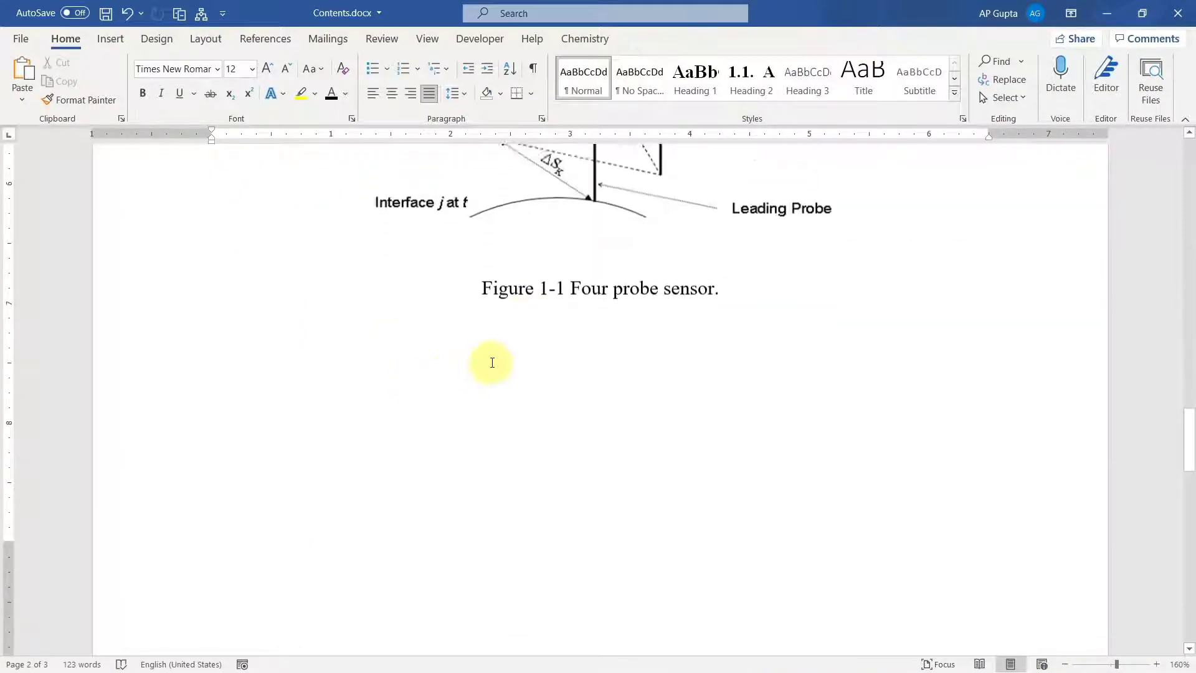
scroll(533, 401, down, 4)
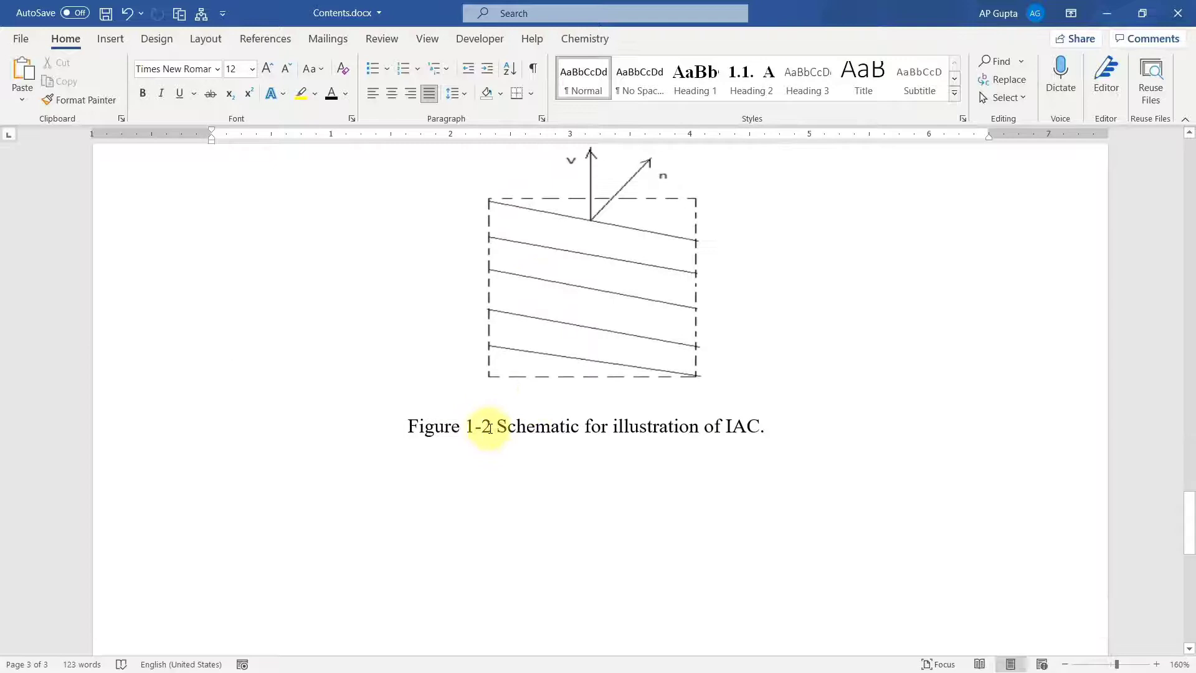
scroll(486, 428, up, 10)
scroll(367, 355, up, 2)
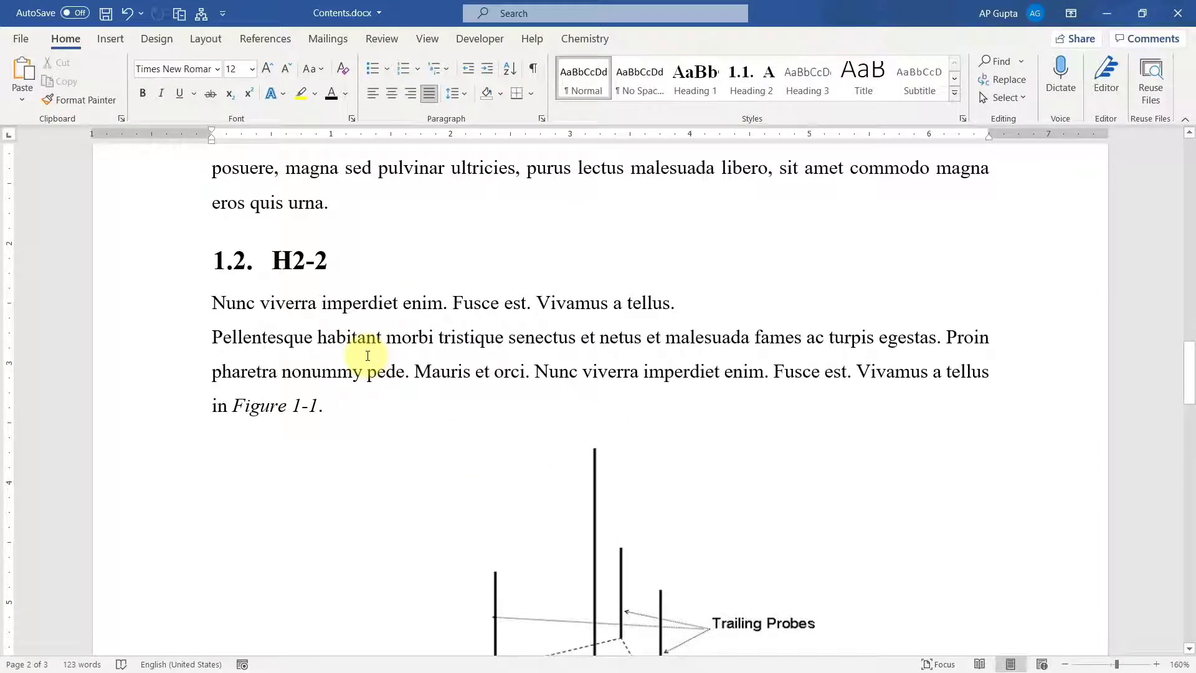
scroll(334, 347, up, 3)
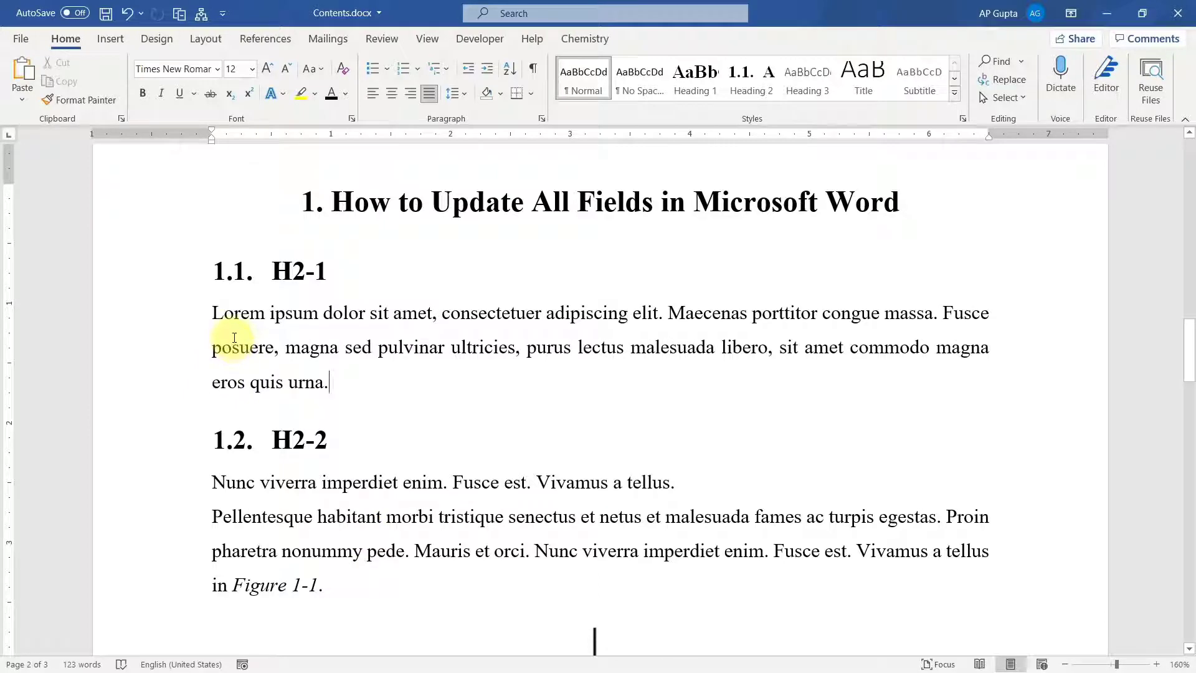
scroll(235, 406, down, 3)
double_click(256, 409)
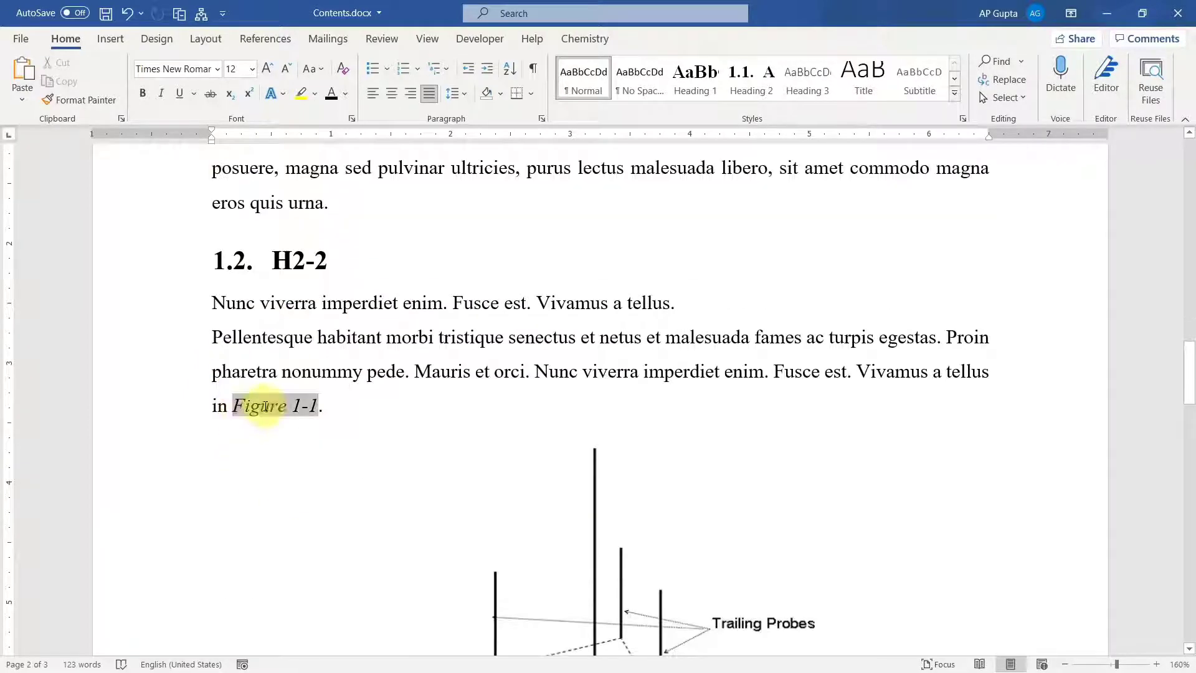
scroll(394, 470, down, 4)
scroll(393, 471, down, 8)
double_click(486, 486)
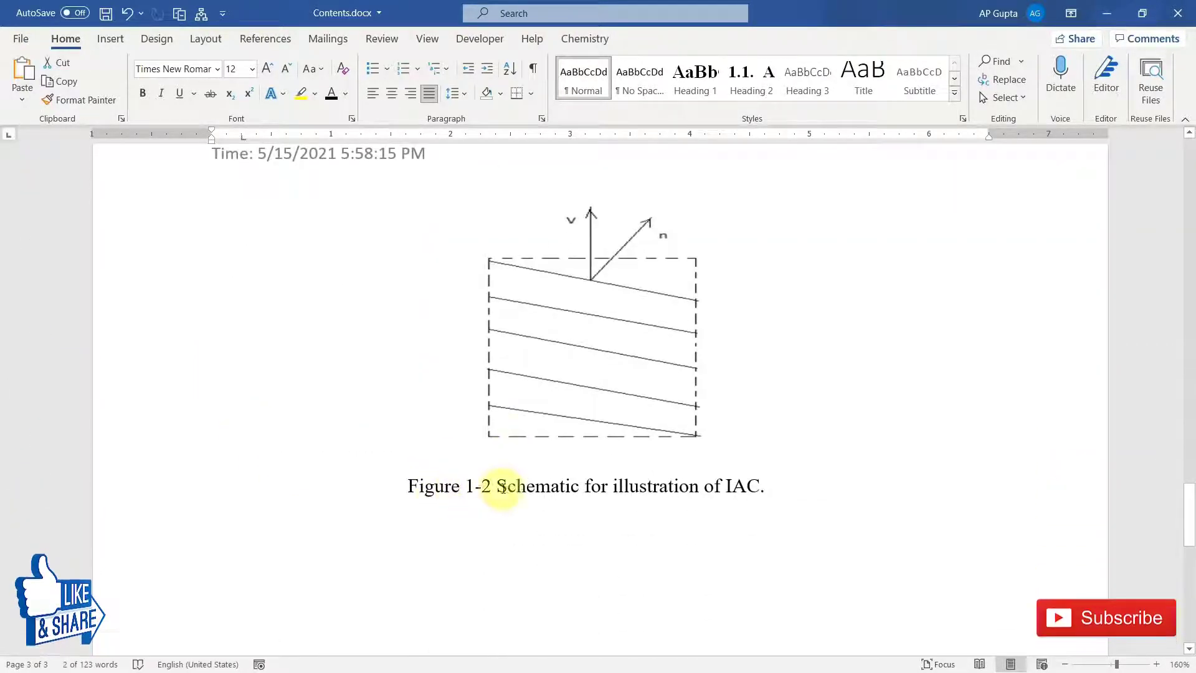
scroll(500, 493, up, 15)
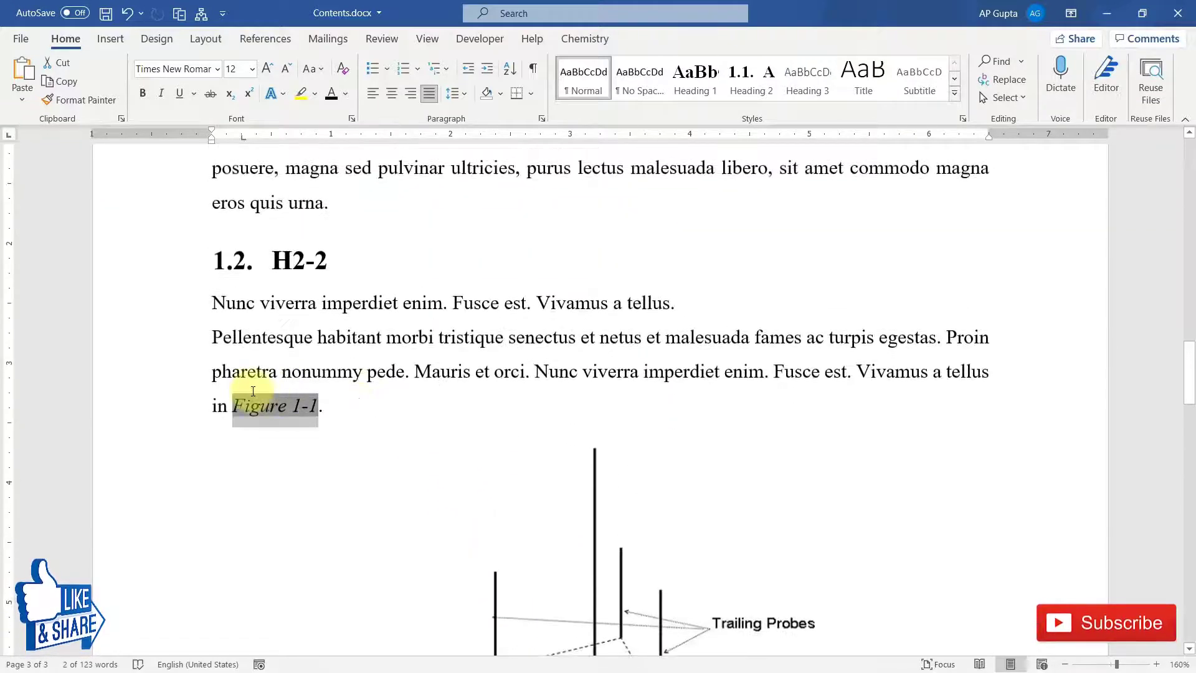
click(319, 406)
scroll(290, 449, down, 12)
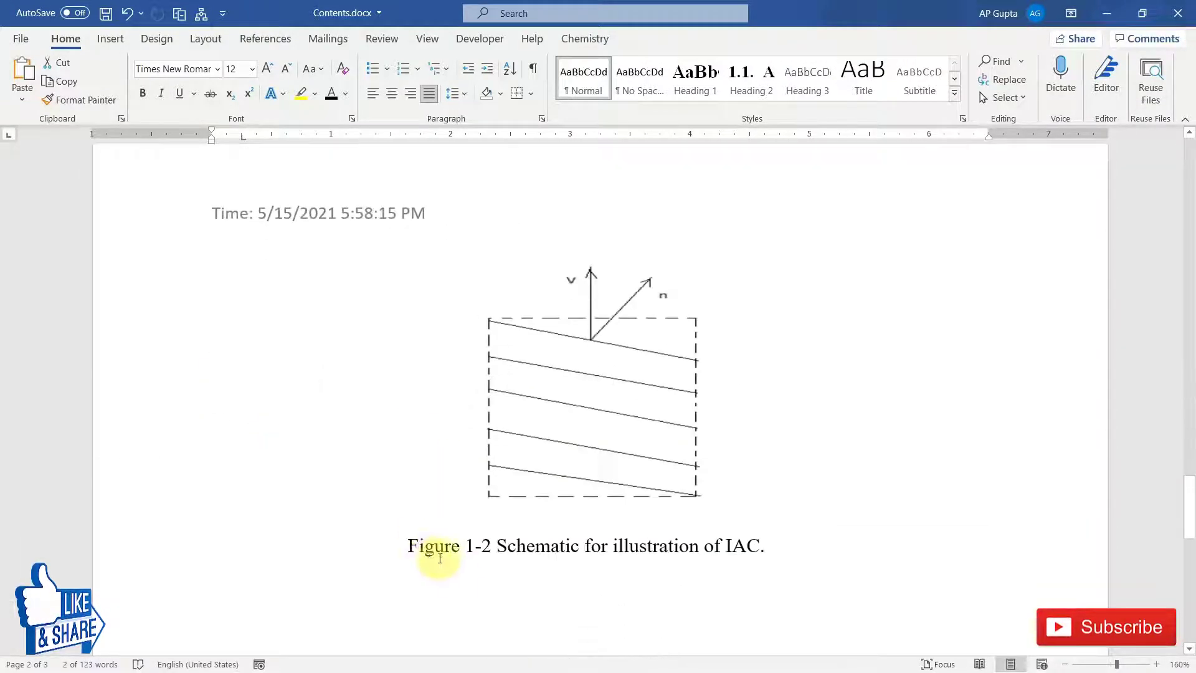
drag(408, 545, 492, 546)
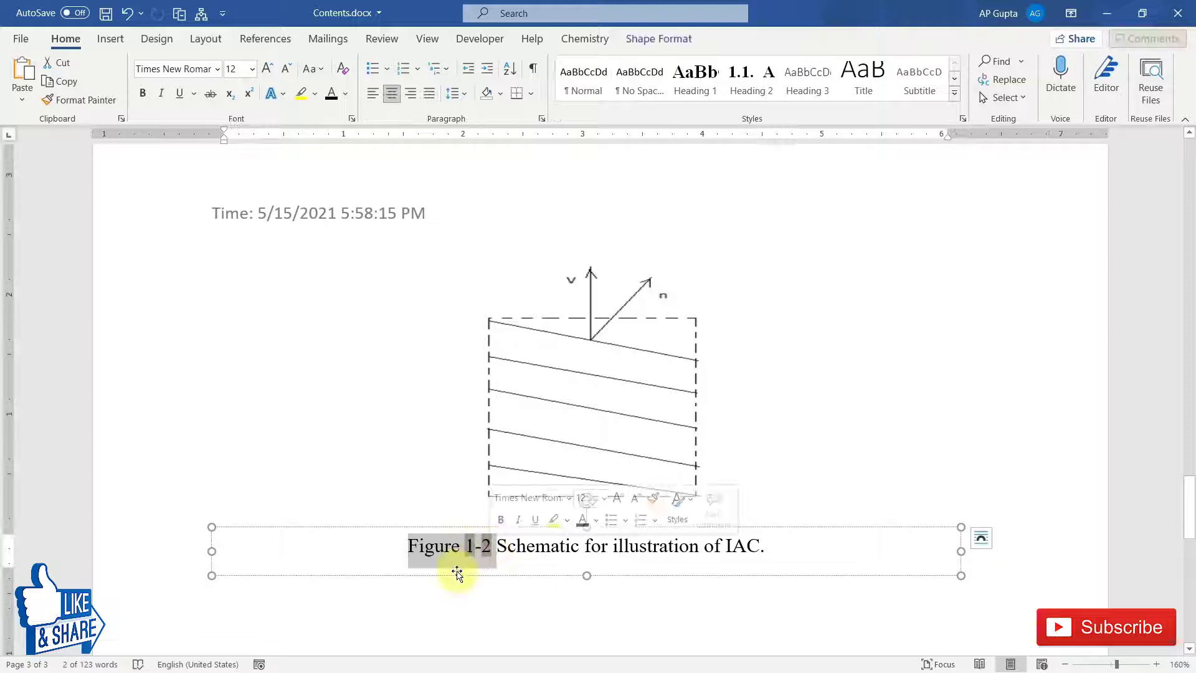
scroll(508, 356, up, 8)
scroll(509, 263, down, 2)
scroll(509, 263, down, 8)
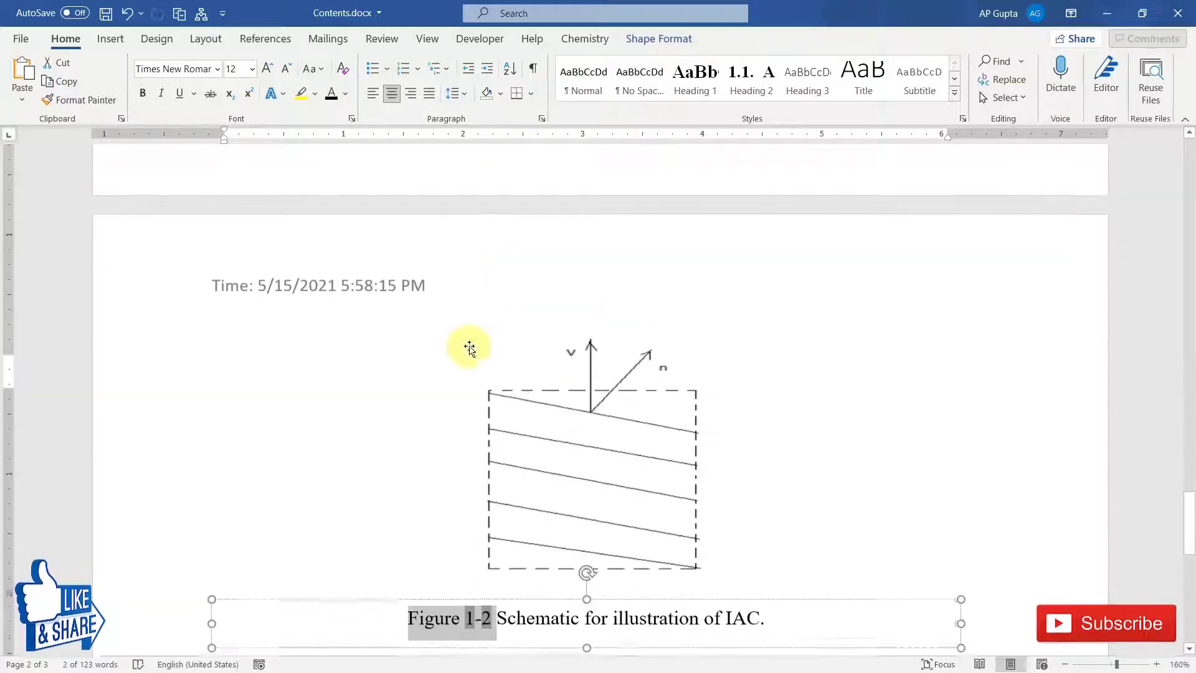
click(486, 377)
drag(408, 366, 485, 368)
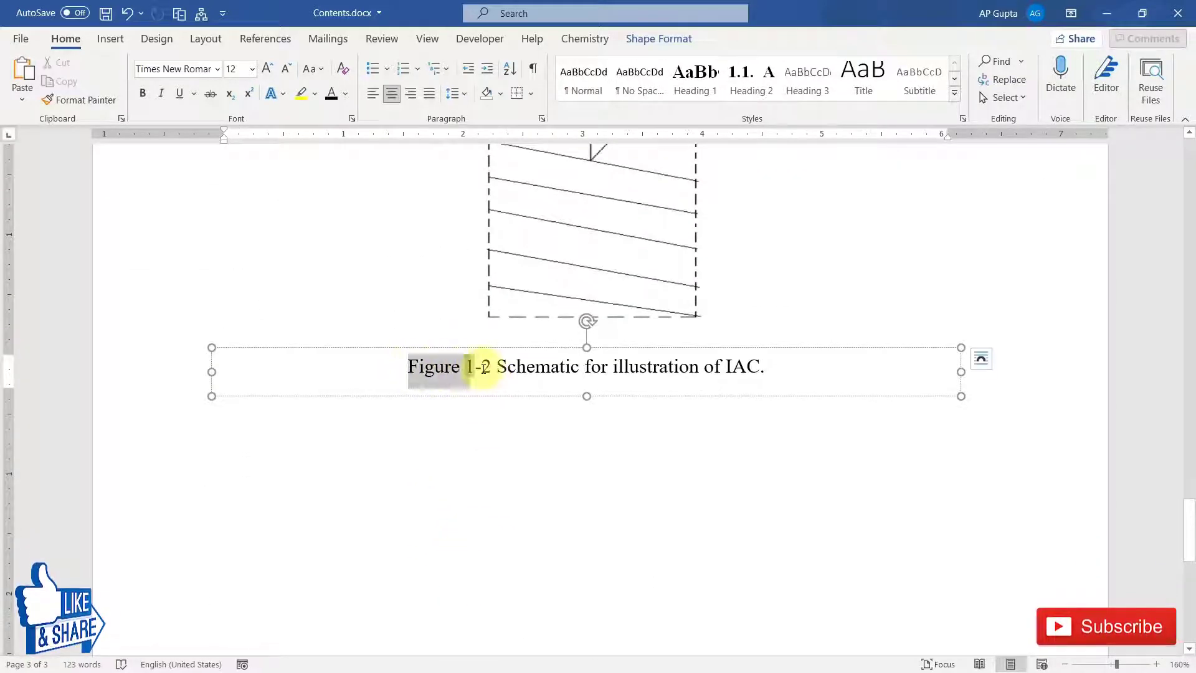
scroll(488, 527, up, 15)
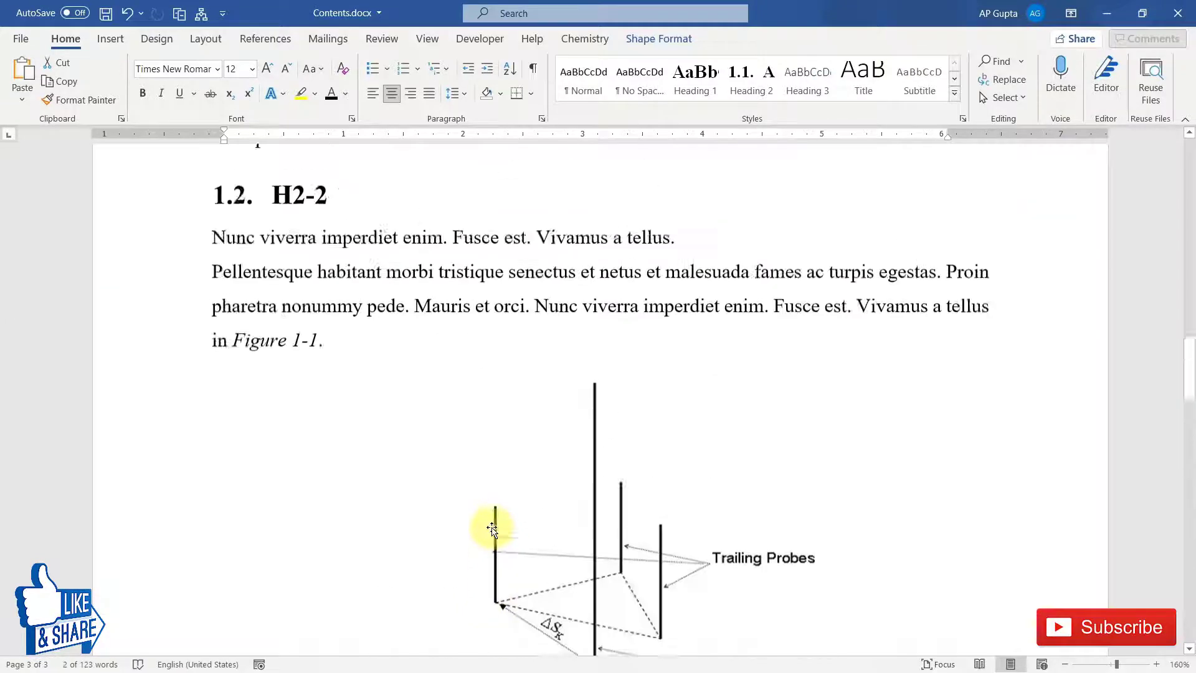
click(285, 585)
scroll(342, 534, up, 3)
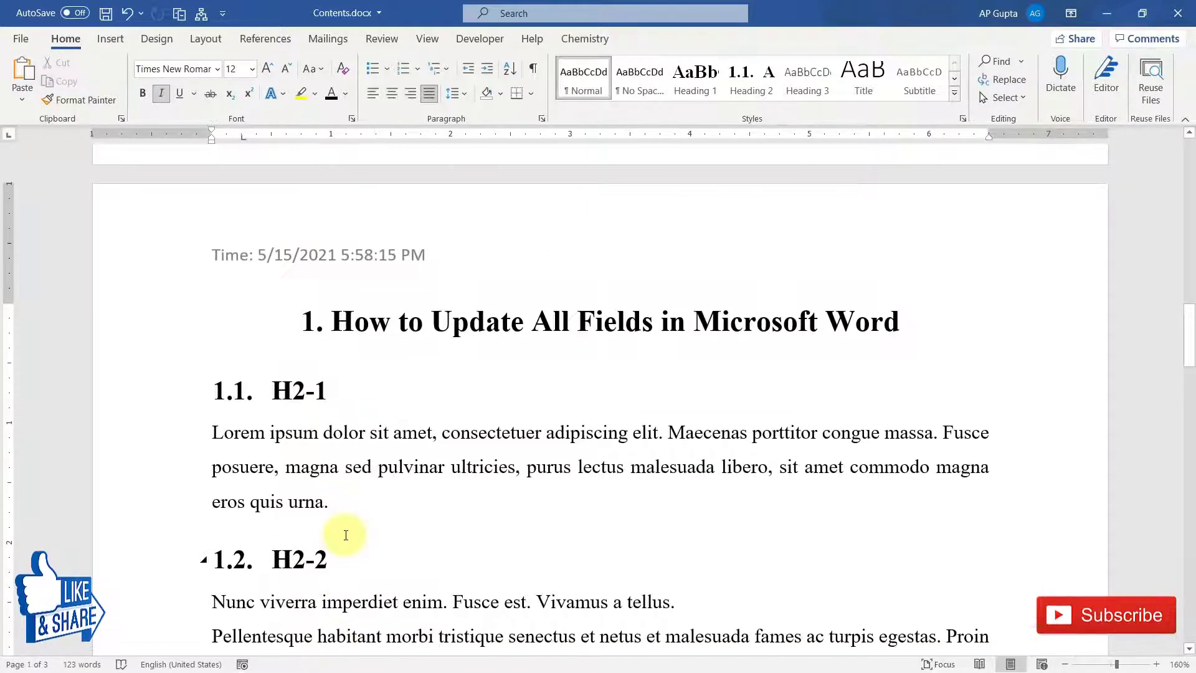
scroll(345, 535, up, 10)
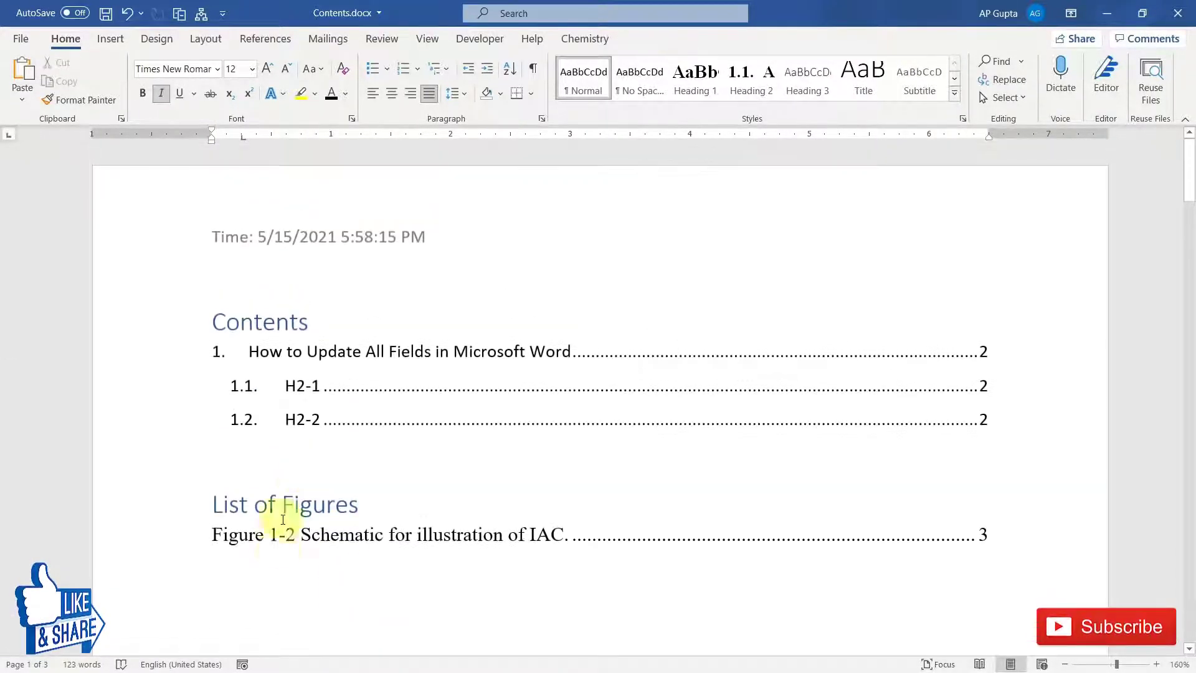
click(341, 527)
scroll(461, 469, down, 12)
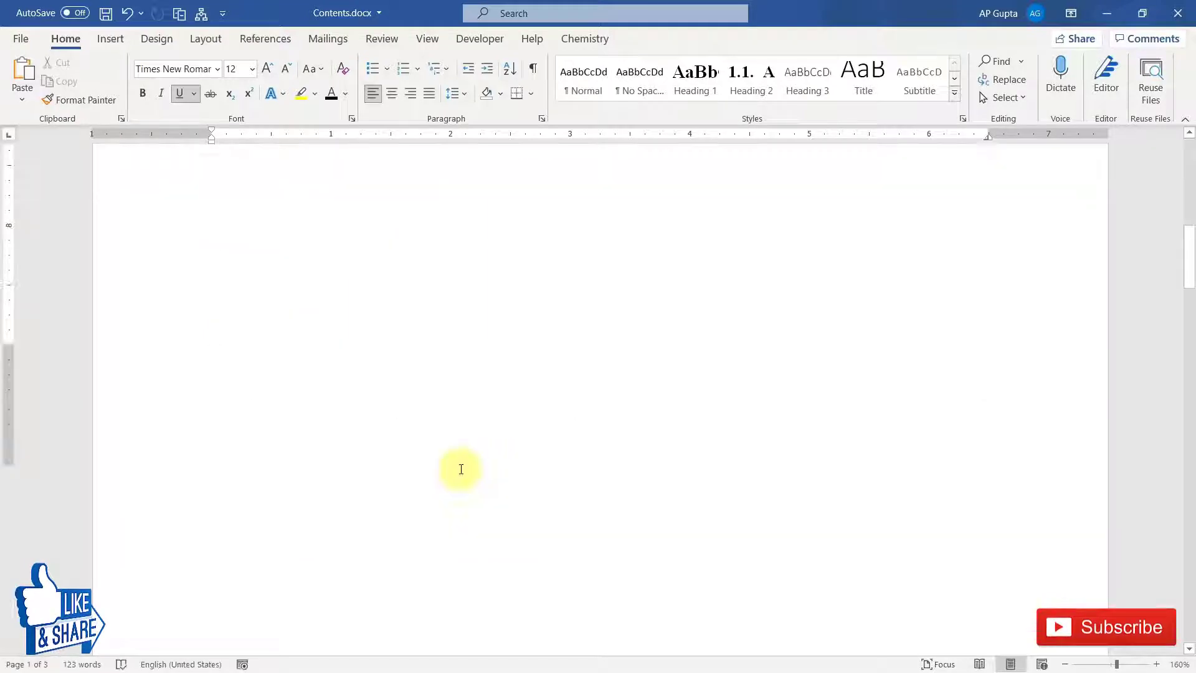
scroll(461, 469, up, 8)
scroll(460, 469, up, 2)
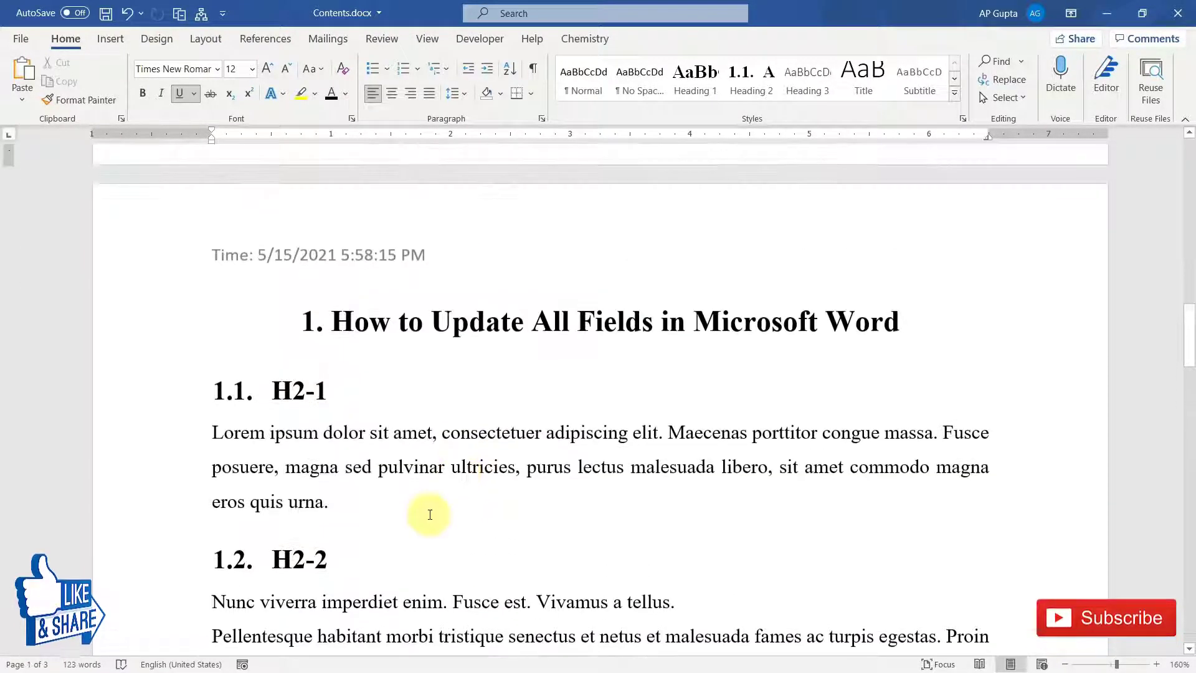
click(424, 476)
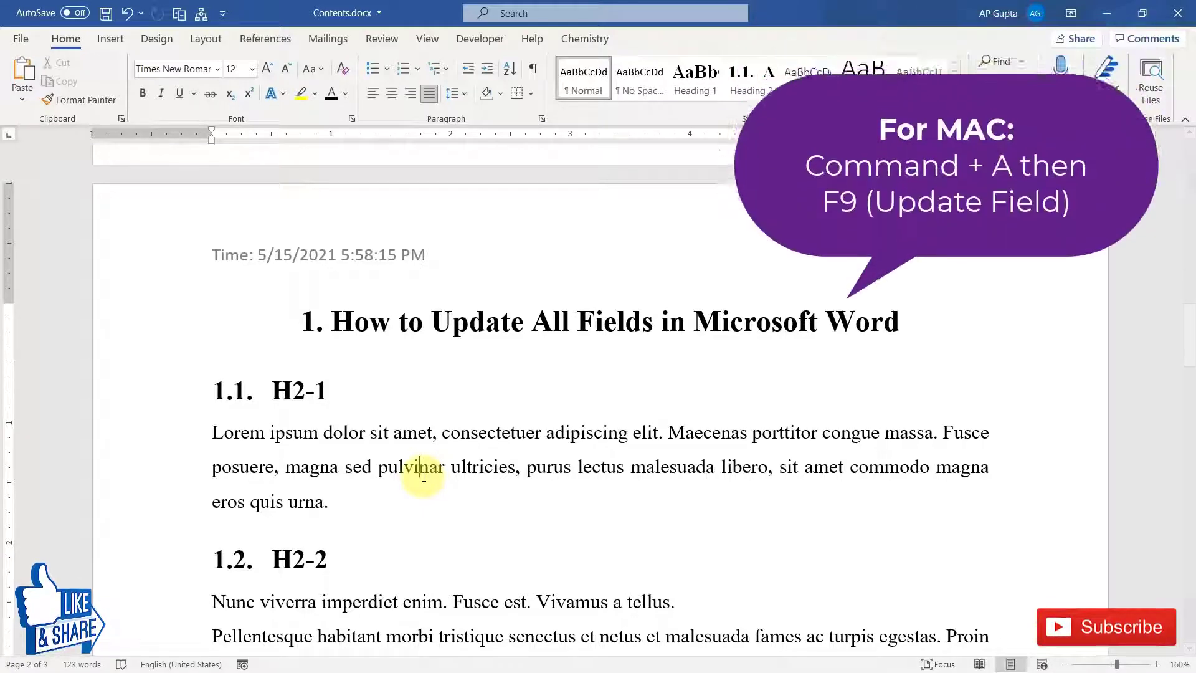
- Update all fields in the whole document, rebuilding the entire table of contents and table of figures
key(ctrl+a)
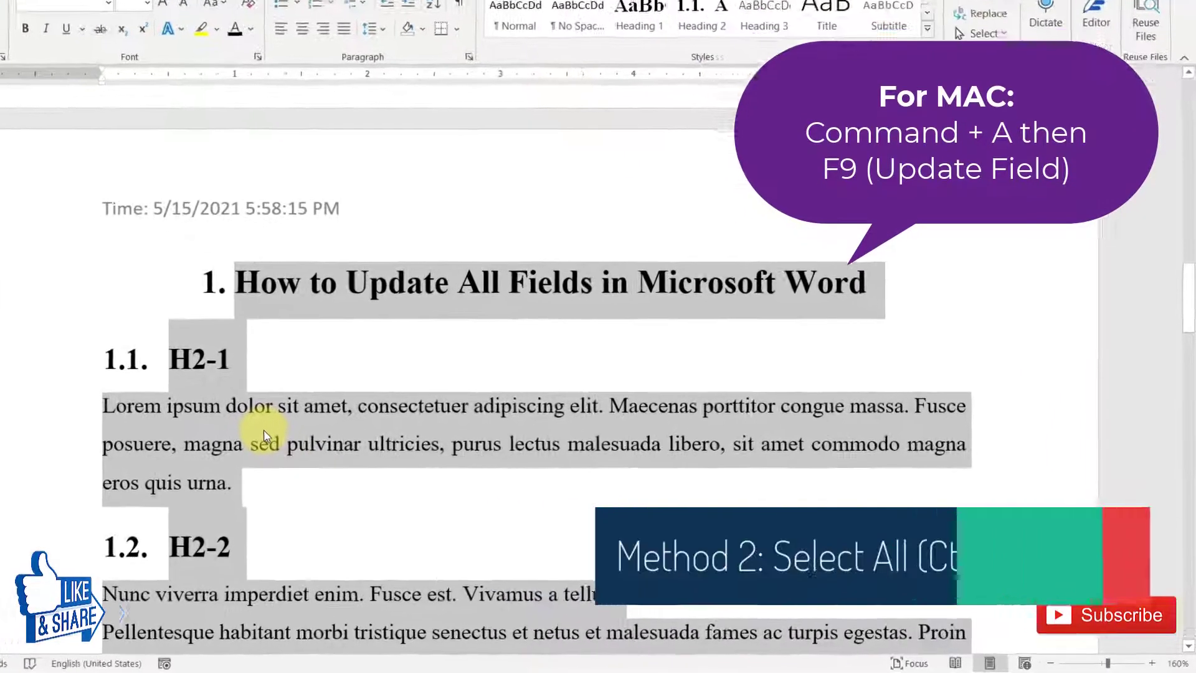
right_click(264, 431)
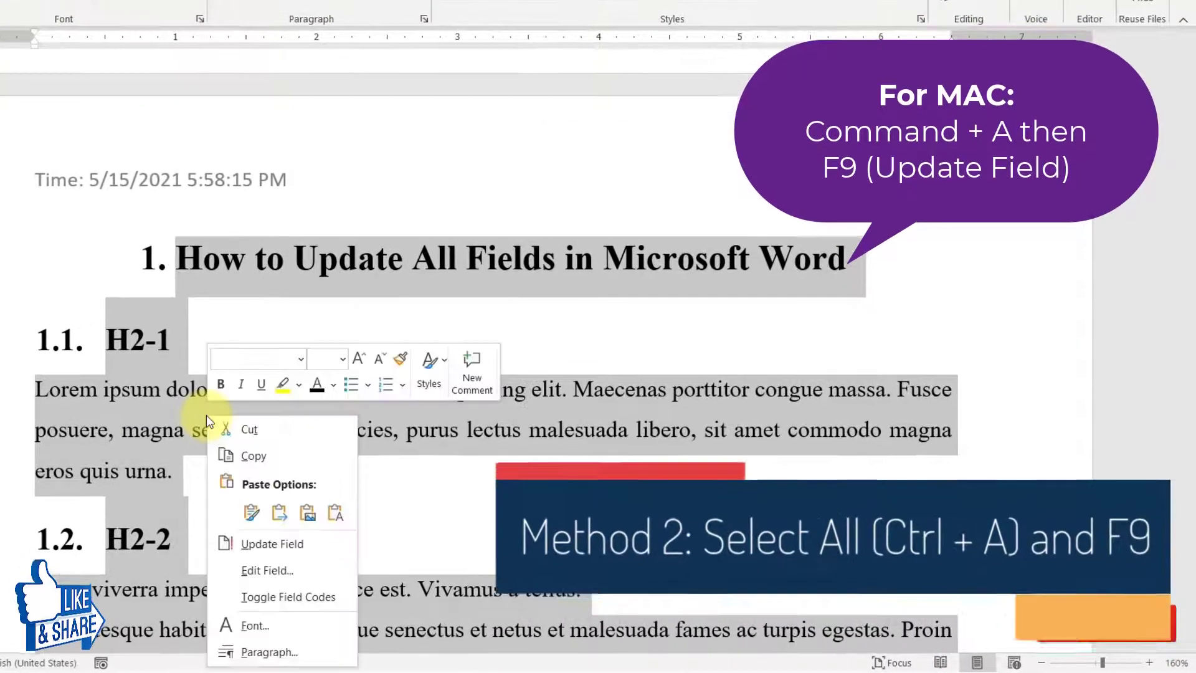
click(259, 545)
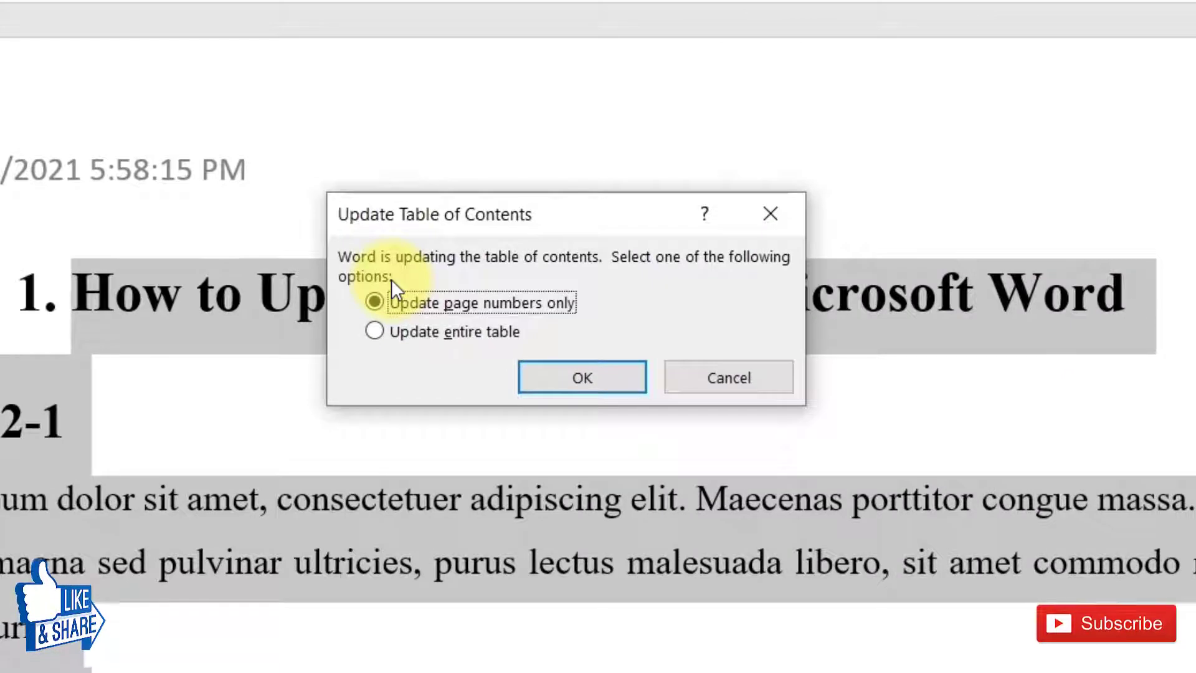
click(374, 333)
key(Return)
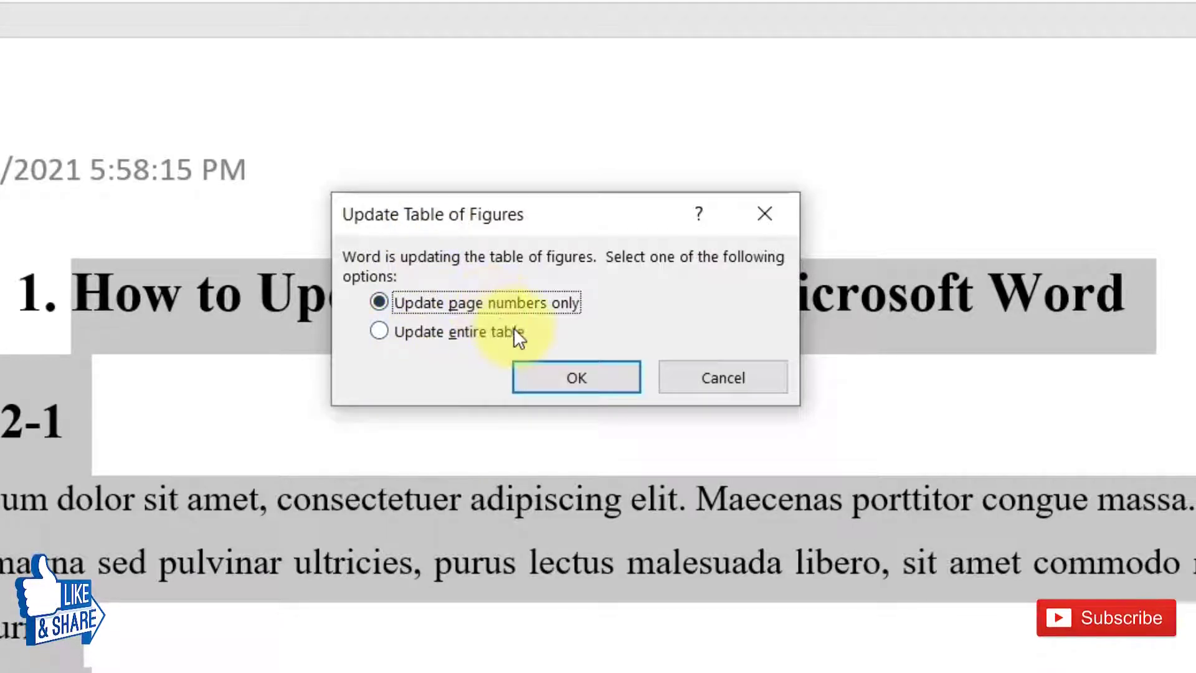
click(378, 331)
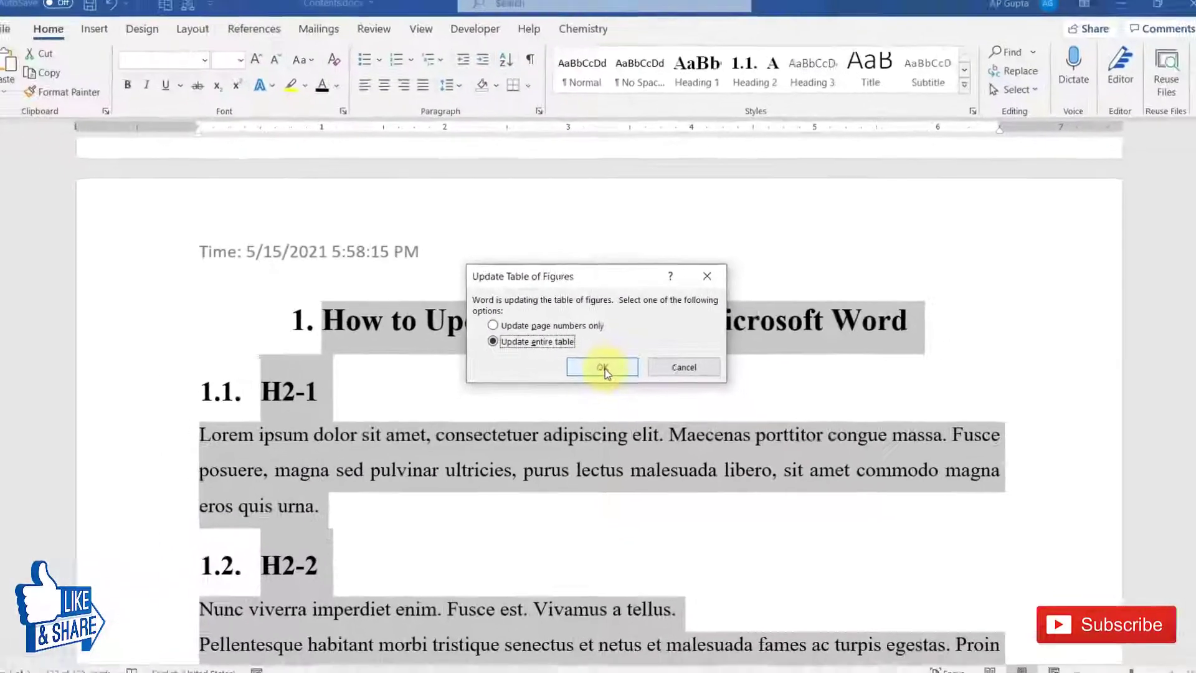
- Confirm the table of figures update and verify both figures are listed and the cross-reference reads Figure 1-2
click(576, 378)
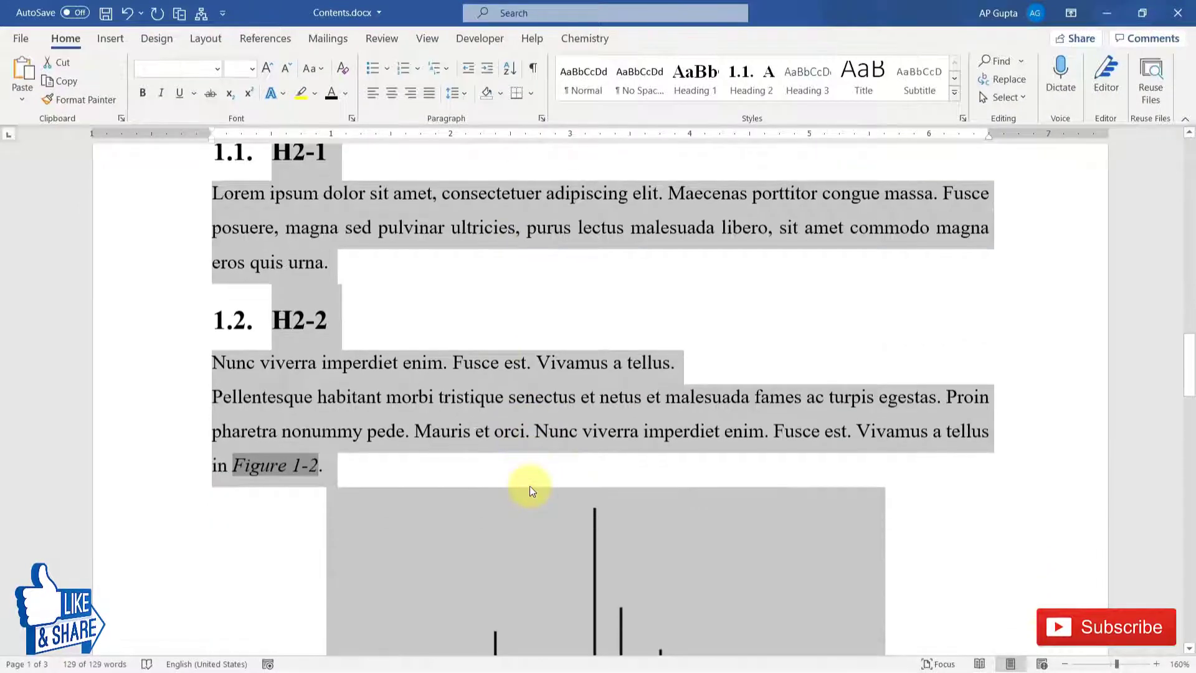
click(281, 558)
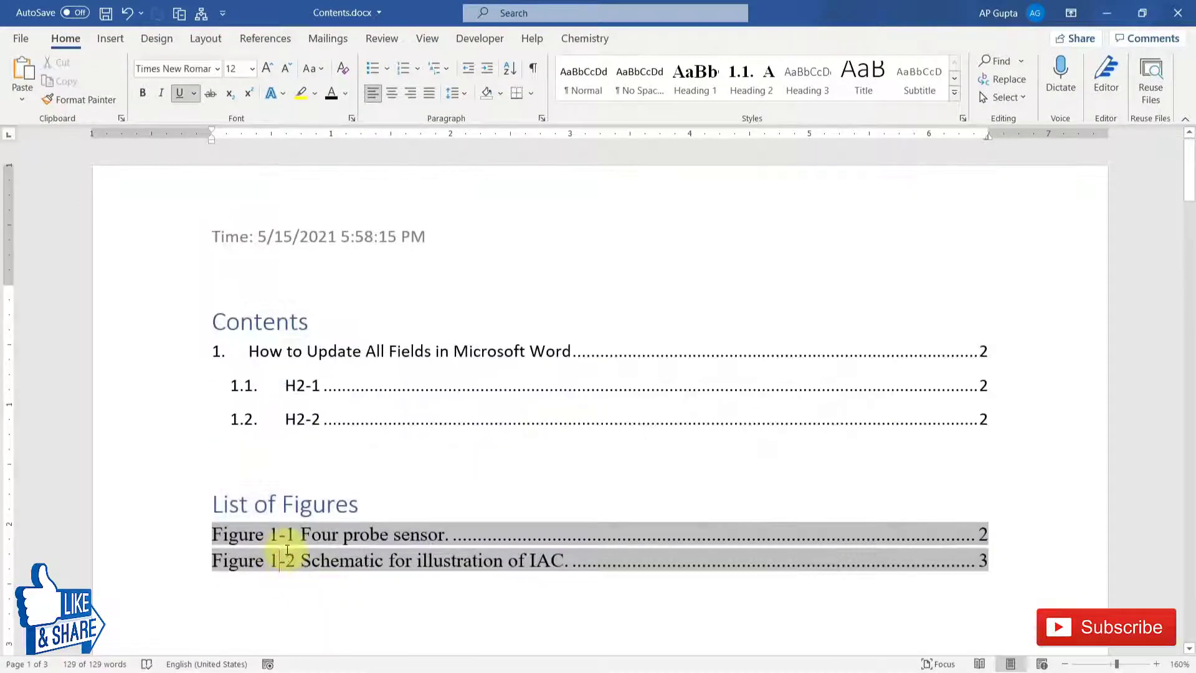
scroll(311, 548, down, 15)
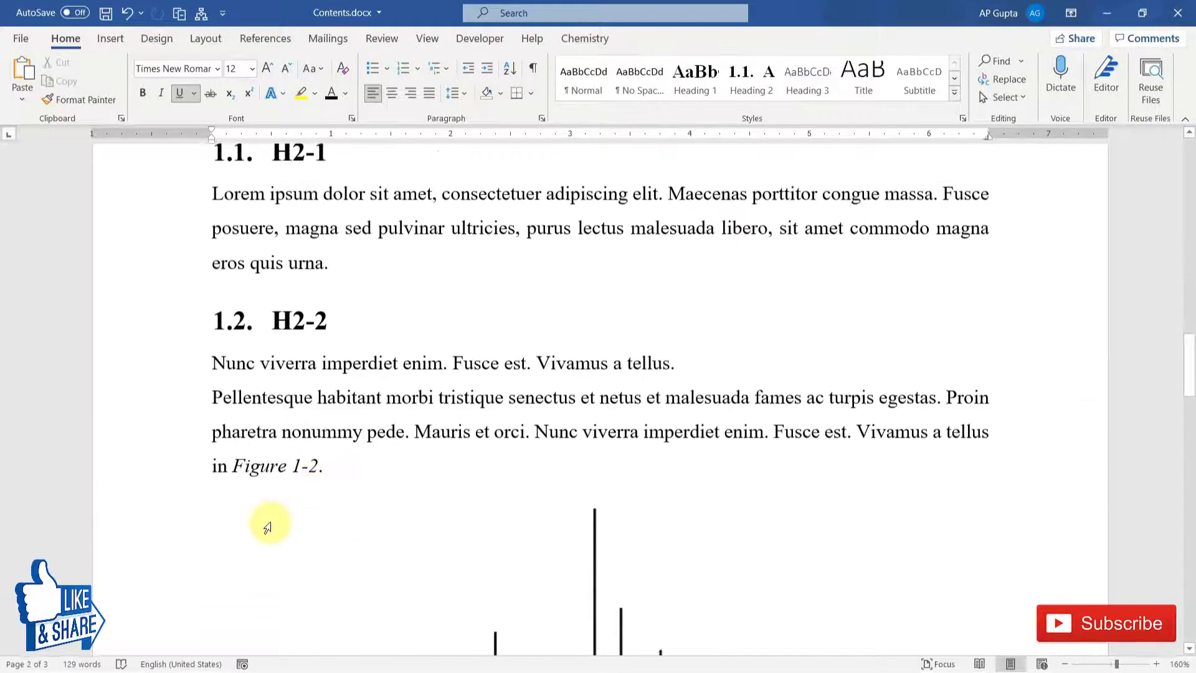
click(314, 467)
key(F9)
scroll(351, 523, down, 4)
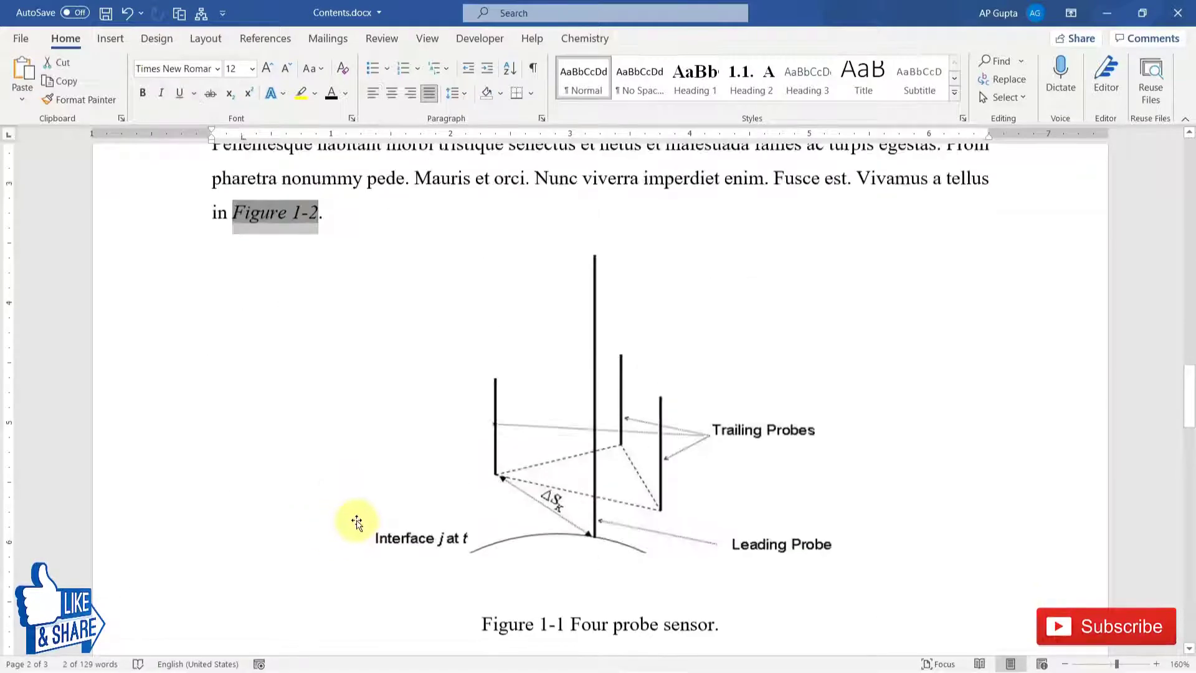
scroll(355, 522, up, 2)
scroll(352, 521, down, 15)
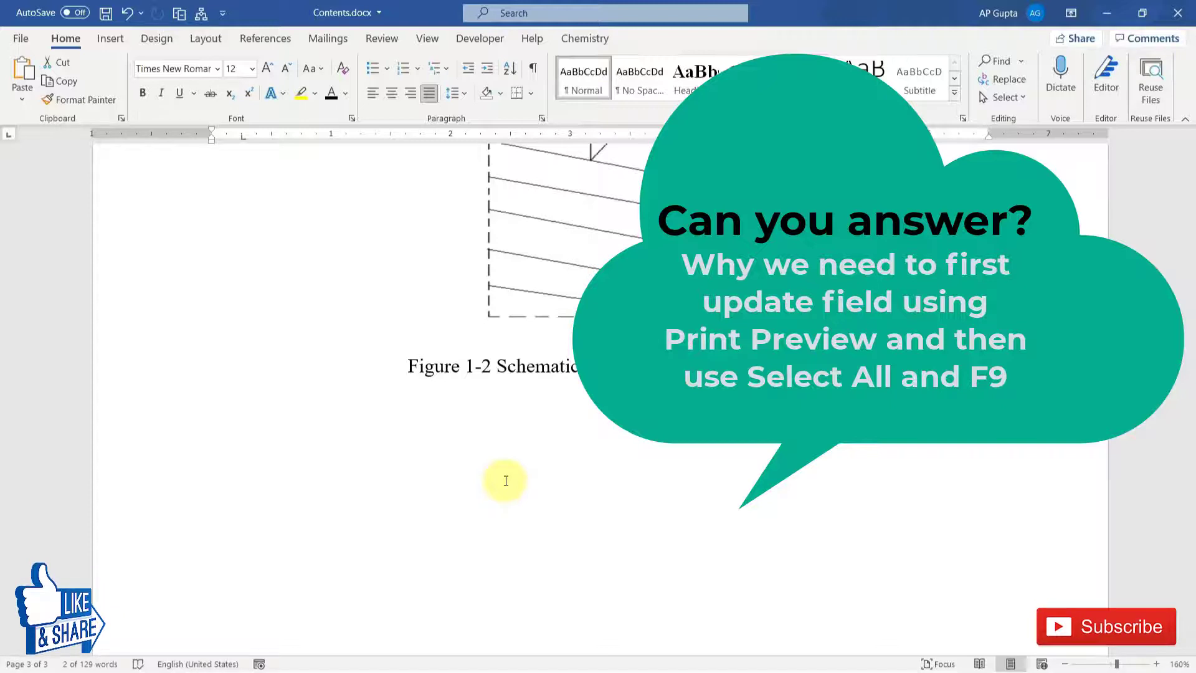
scroll(506, 480, up, 15)
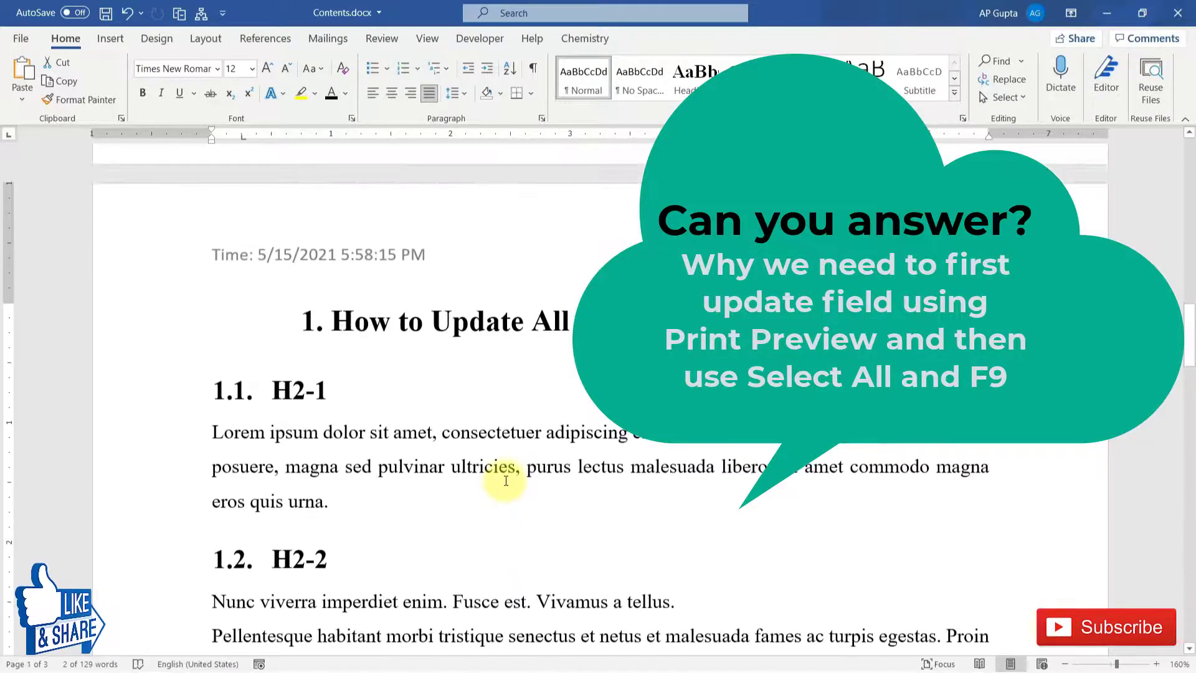